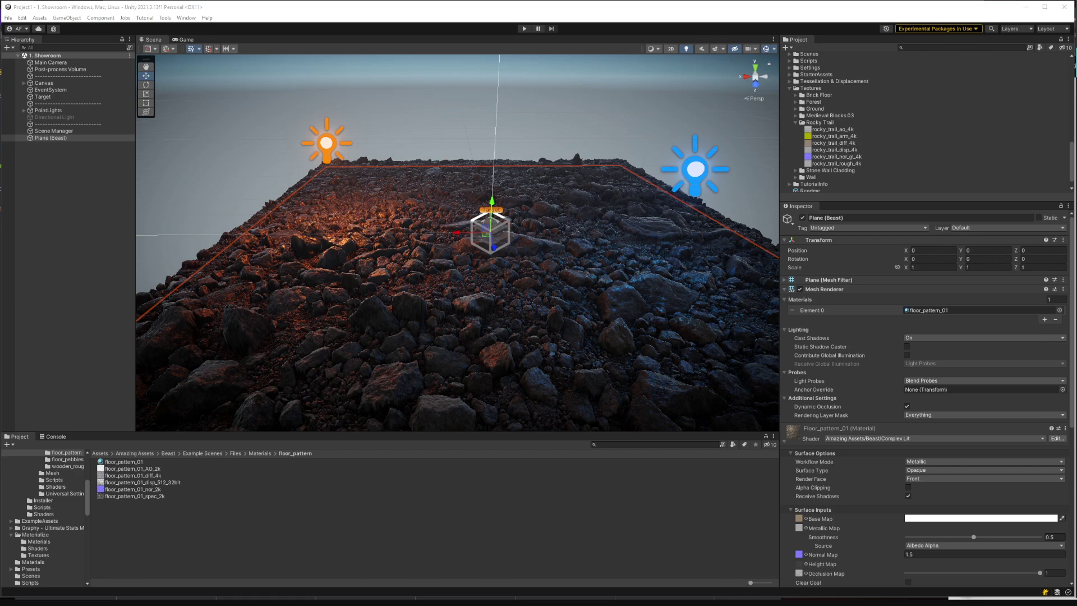
# Fly the Scene camera over the rocky ground and compare it with the Poly Haven Rocky Trail page.
pyautogui.moveTo(504, 271)
pyautogui.mouseDown(button='right')
pyautogui.moveTo(650, 268)
pyautogui.moveTo(470, 270)
pyautogui.mouseUp(button='right')
pyautogui.press('w')
pyautogui.hotkey('alt', 'Tab')
pyautogui.press('Escape')
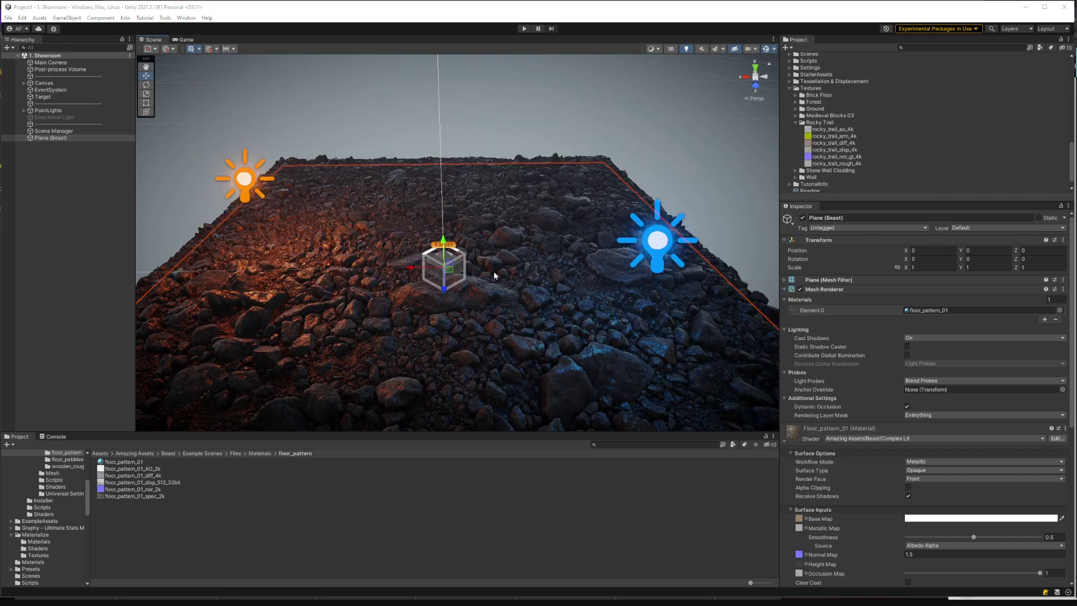
pyautogui.hotkey('alt', 'Tab')
pyautogui.press('Escape')
pyautogui.hotkey('alt', 'Tab')
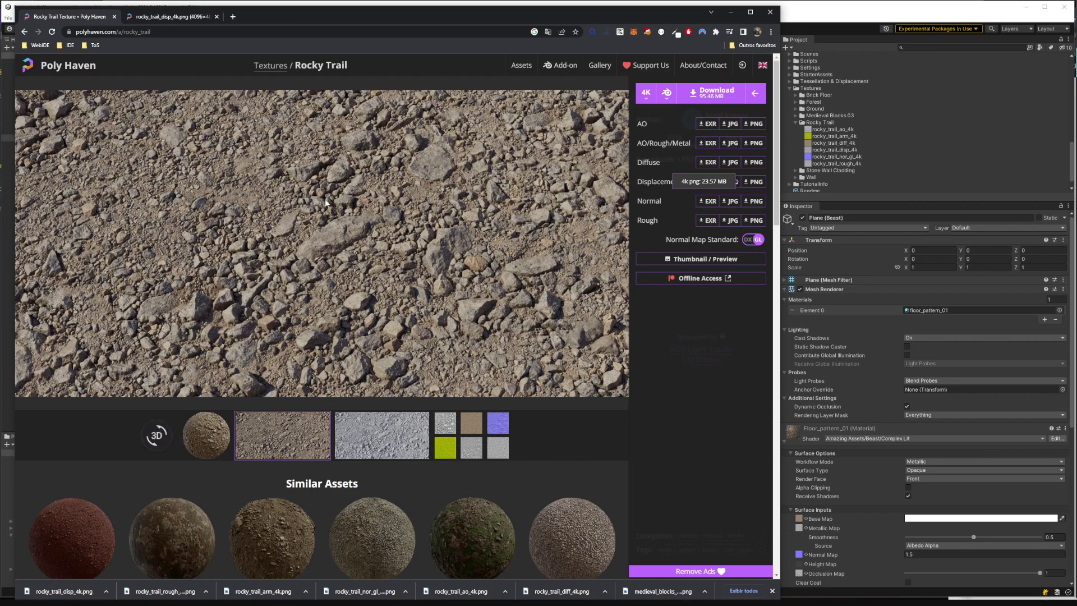
pyautogui.hotkey('alt', 'Tab')
pyautogui.moveTo(427, 185); pyautogui.dragTo(615, 140, button='right')
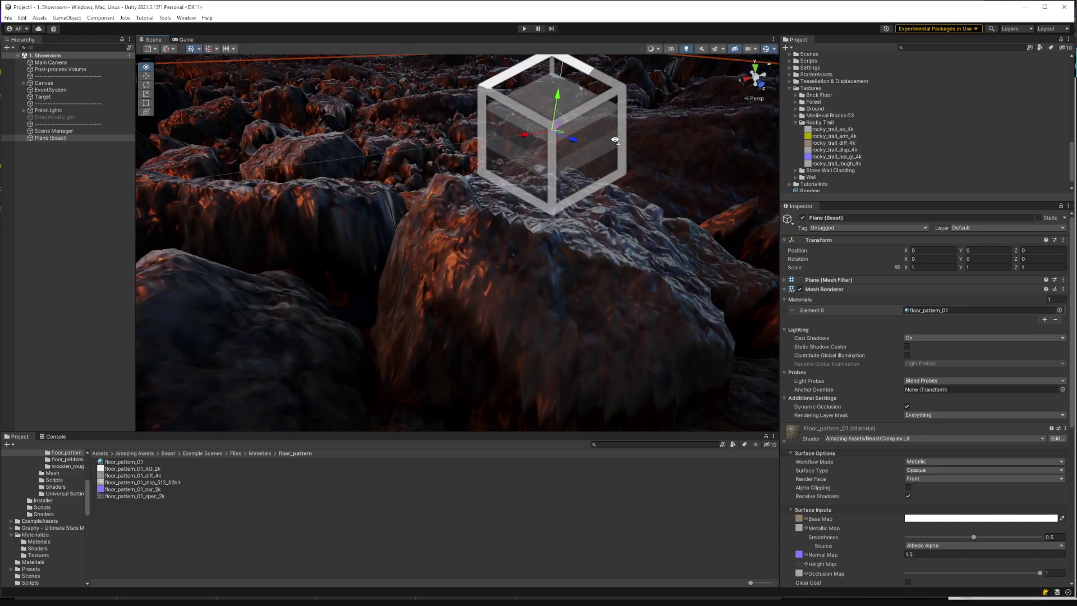
pyautogui.moveTo(615, 140); pyautogui.dragTo(535, 82, button='right')
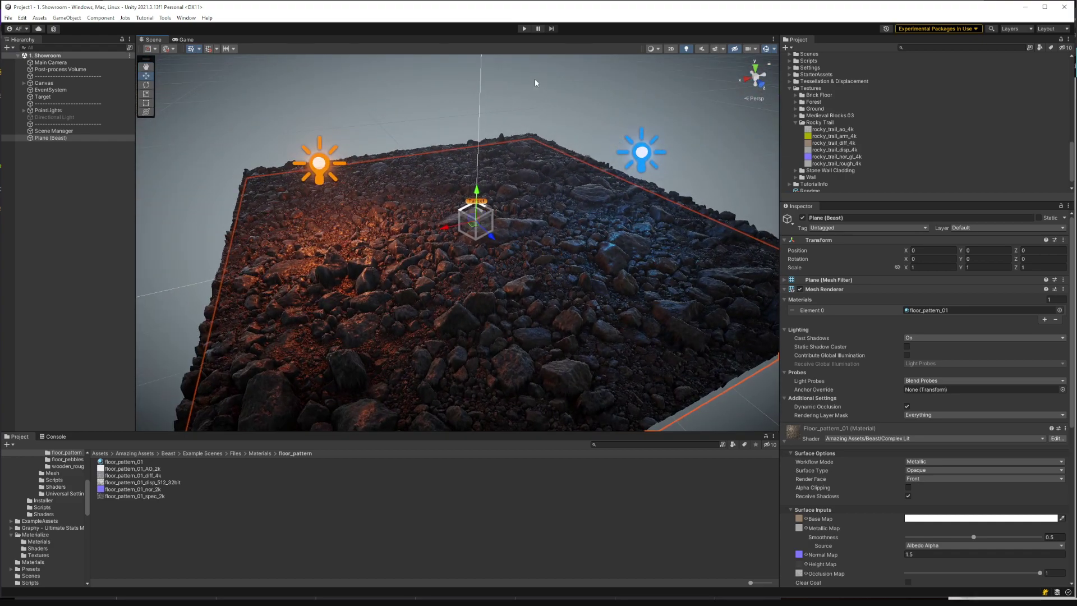
# Play-test the scene, toggling the ground plane's tessellation off and back on.
pyautogui.click(522, 29)
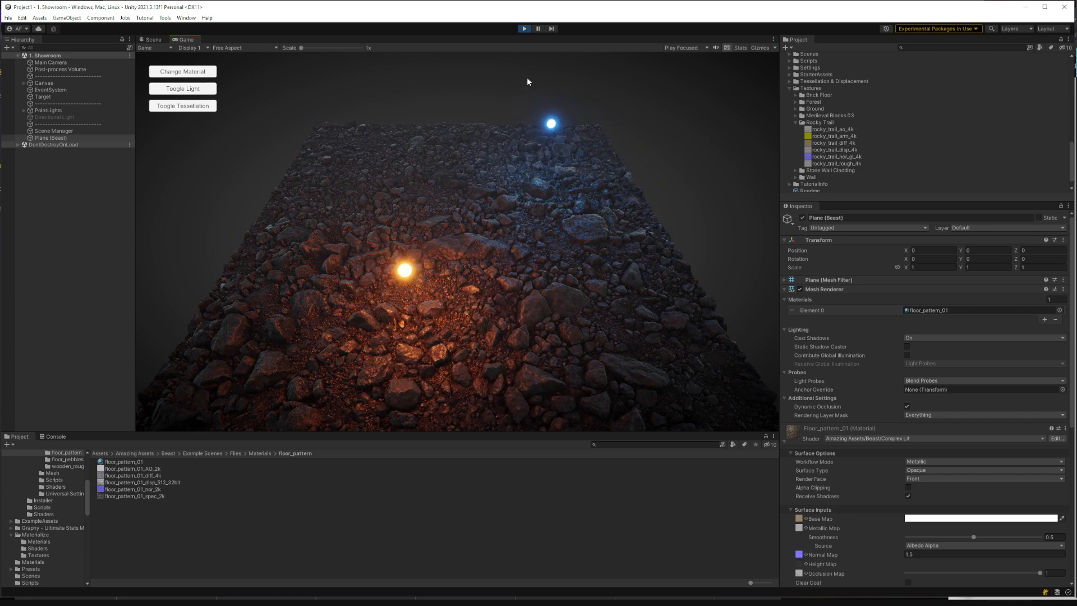
pyautogui.click(197, 107)
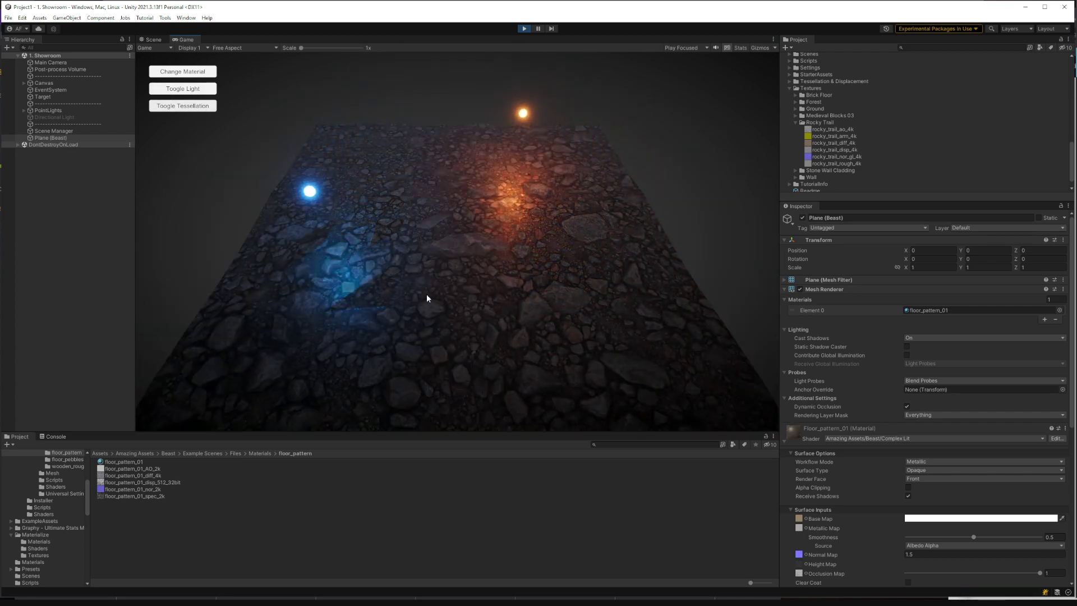
pyautogui.click(189, 110)
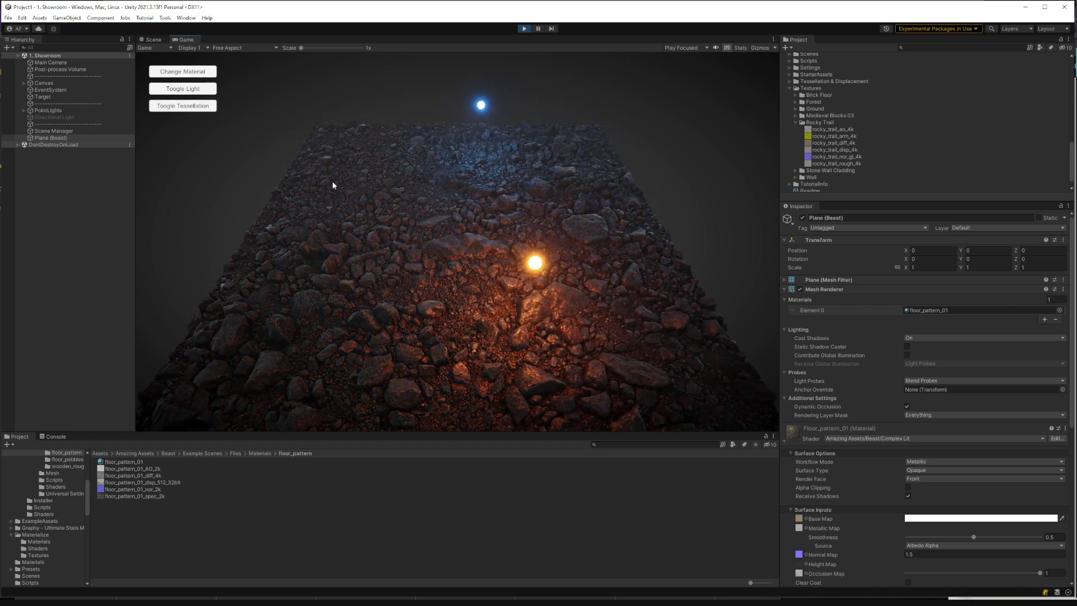
pyautogui.click(524, 29)
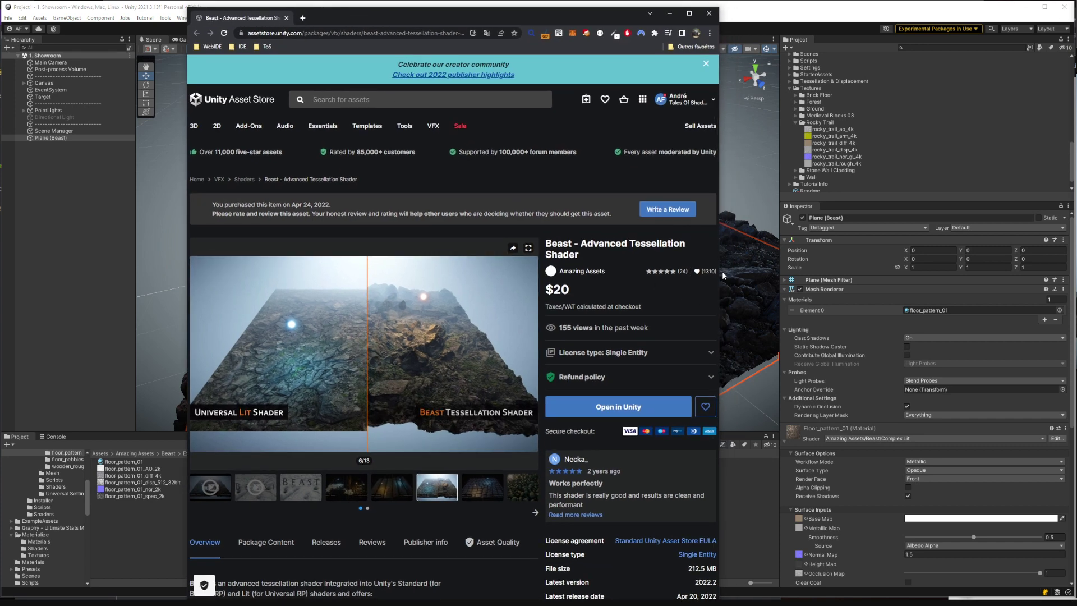
# Review the Rocky Trail page's $20 price and its pebbles and cobblestone preview images.
pyautogui.moveTo(722, 275); pyautogui.dragTo(982, 275)
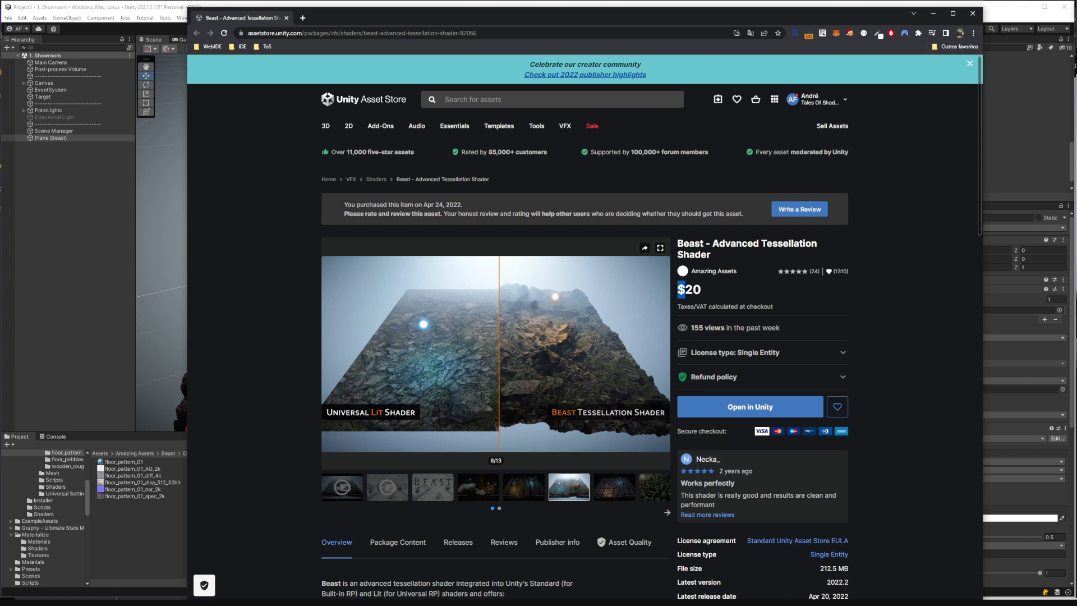
pyautogui.moveTo(677, 289); pyautogui.dragTo(702, 290)
pyautogui.click(604, 487)
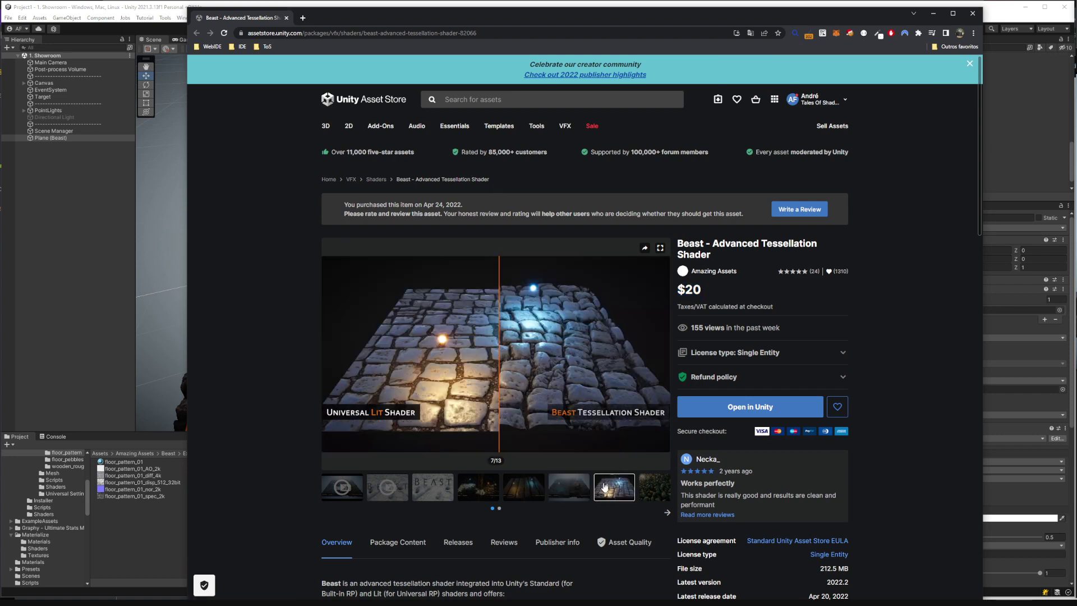
pyautogui.click(642, 492)
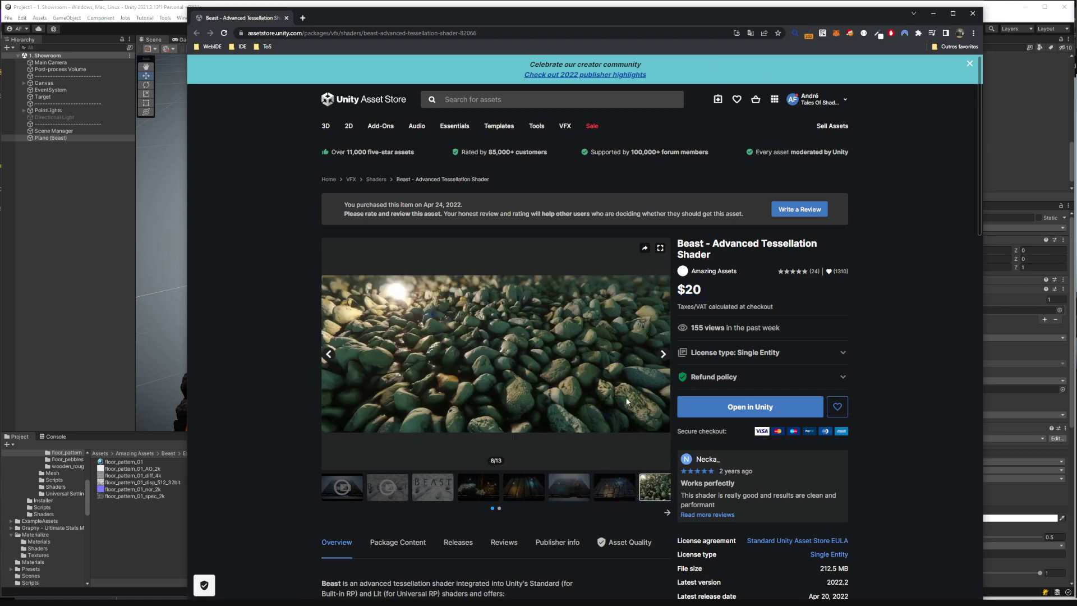
pyautogui.click(621, 494)
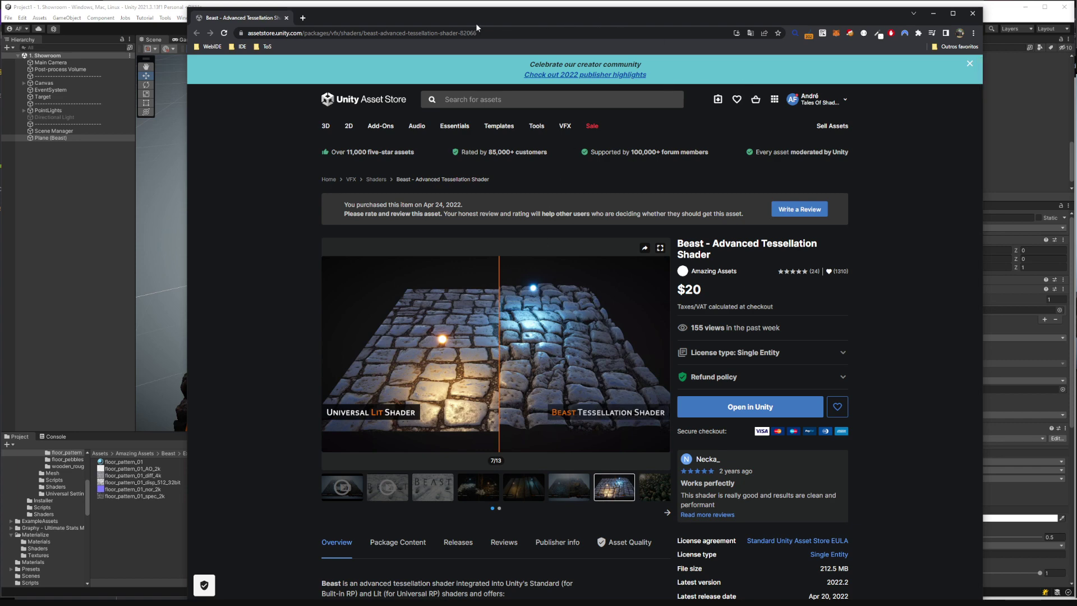
pyautogui.moveTo(476, 22); pyautogui.dragTo(591, 31)
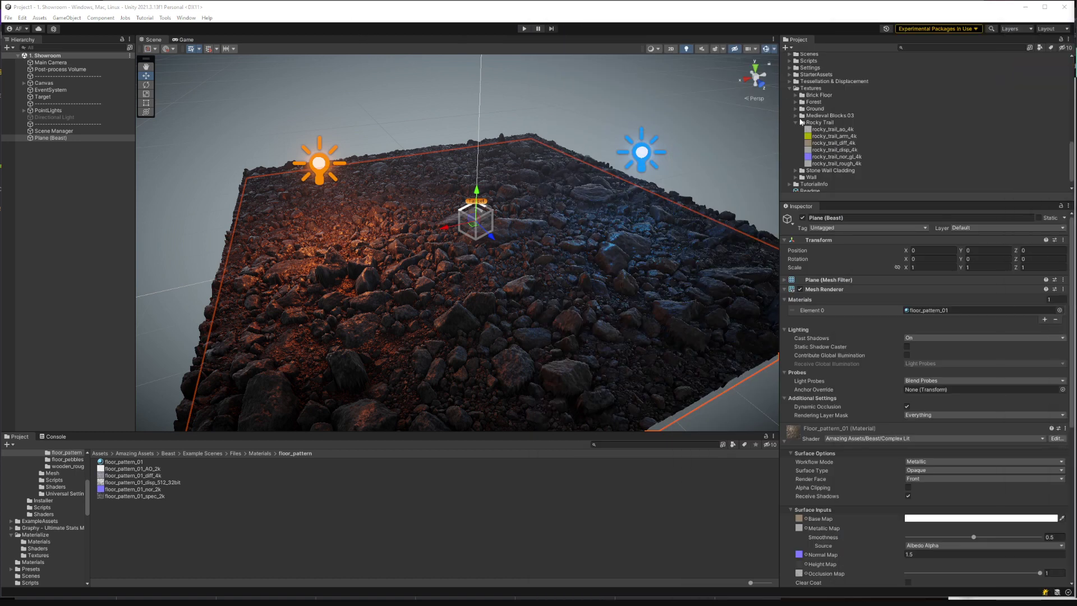
# Open the StarterAssets Playground scene and orbit around its ground.
pyautogui.scroll(1, 804, 118)
pyautogui.scroll(1, 804, 119)
pyautogui.scroll(1, 803, 121)
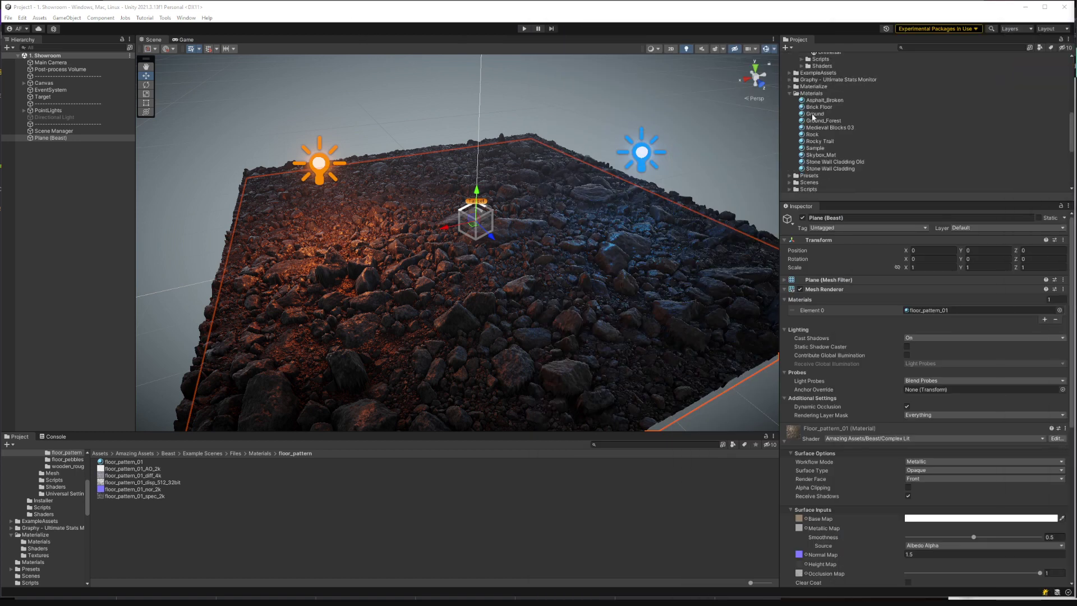
pyautogui.scroll(1, 803, 122)
pyautogui.click(790, 101)
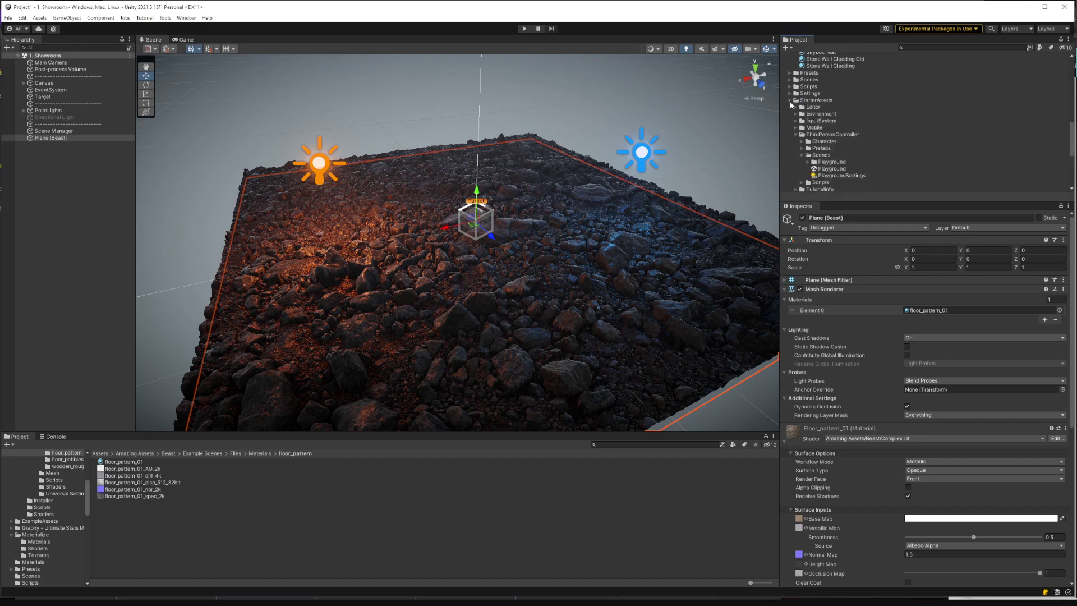
pyautogui.doubleClick(832, 169)
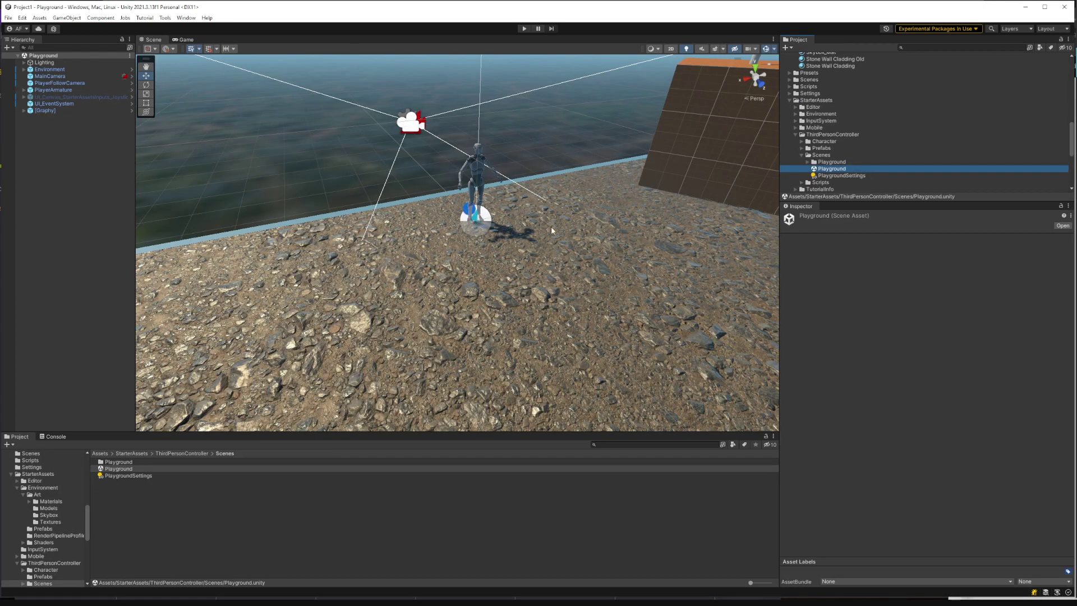
pyautogui.moveTo(551, 226)
pyautogui.mouseDown(button='right')
pyautogui.moveTo(363, 231)
pyautogui.moveTo(1039, 207)
pyautogui.moveTo(991, 194)
pyautogui.mouseUp(button='right')
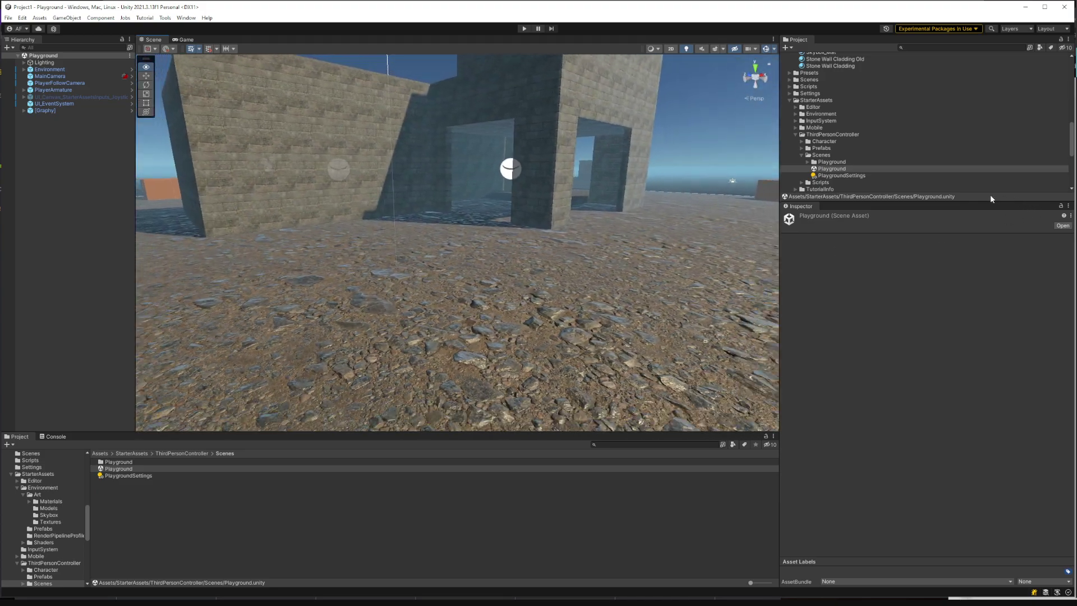
# Browse Beast > Example Scenes materials and select floor_pattern_01.
pyautogui.scroll(5, 861, 117)
pyautogui.scroll(5, 861, 116)
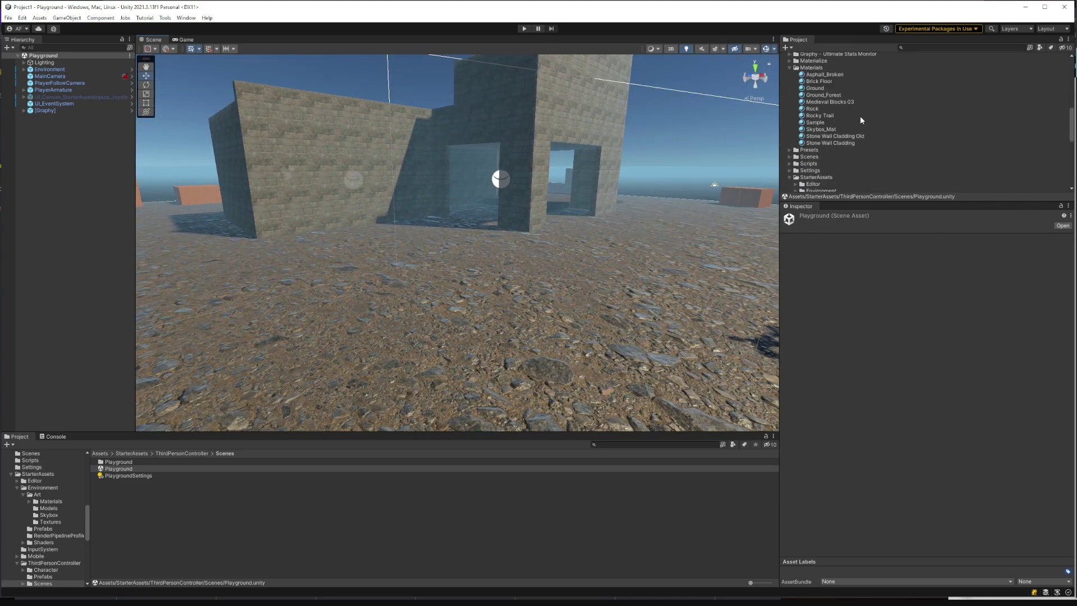
pyautogui.scroll(5, 817, 93)
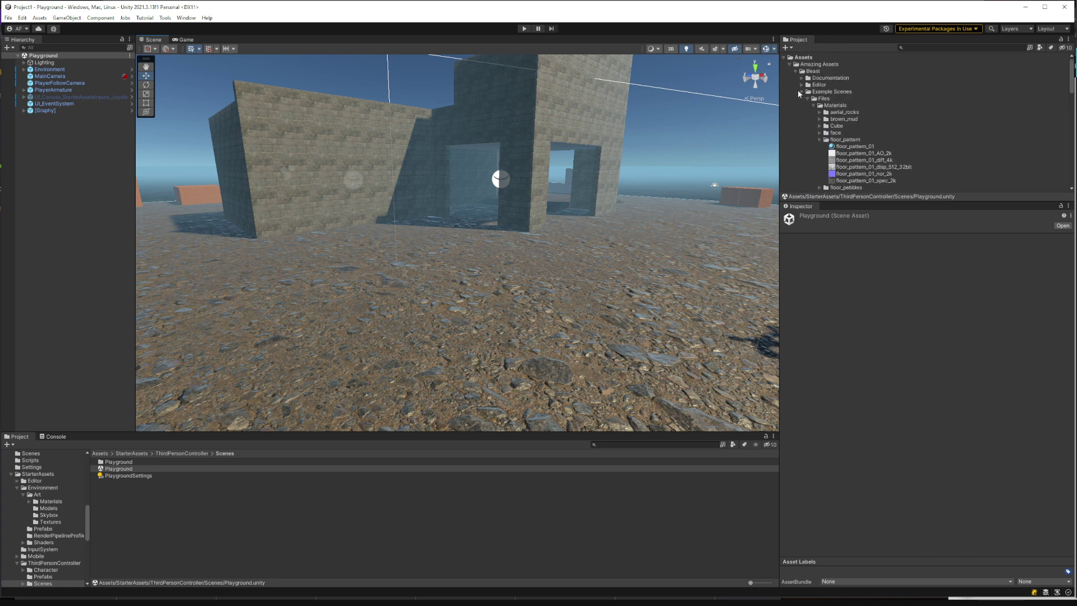
pyautogui.click(807, 98)
pyautogui.click(807, 99)
pyautogui.click(801, 91)
pyautogui.click(802, 99)
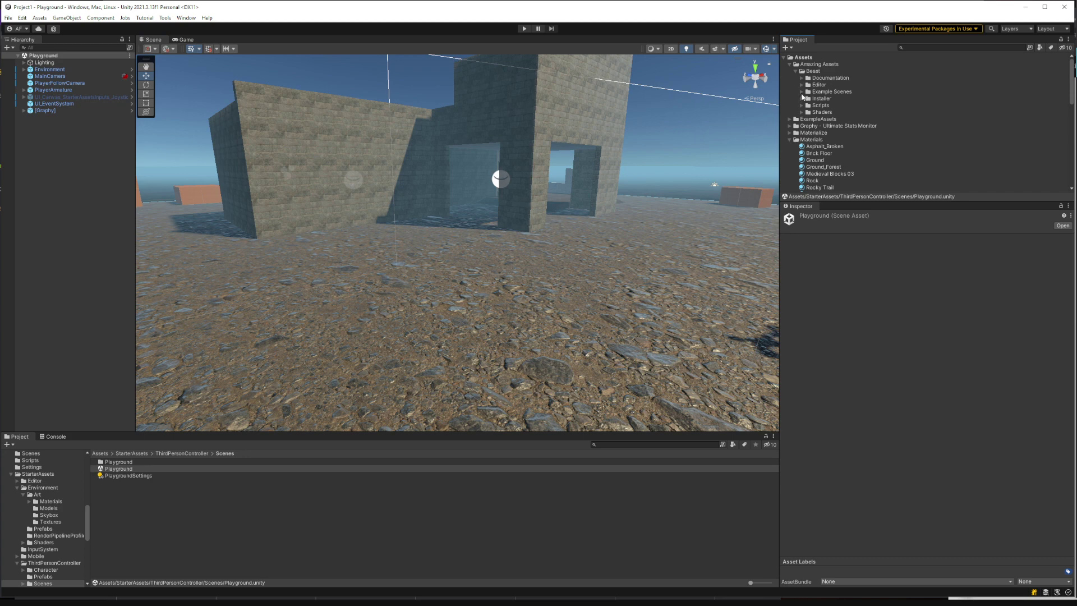
pyautogui.click(801, 92)
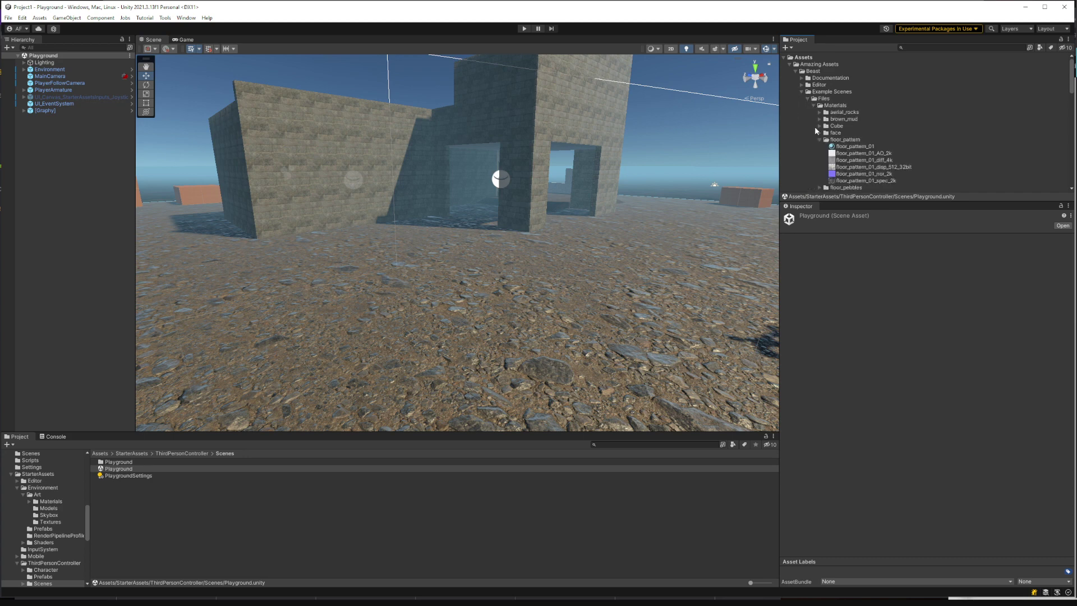
pyautogui.click(852, 146)
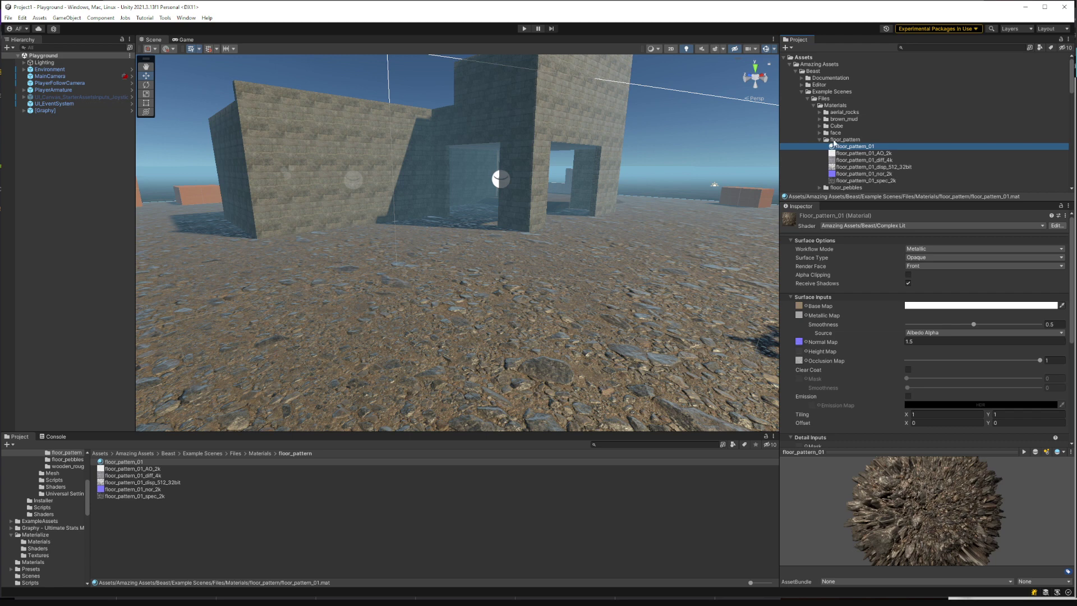
# Inspect the brown_mud and aerial_rocks example materials.
pyautogui.click(820, 119)
pyautogui.click(841, 126)
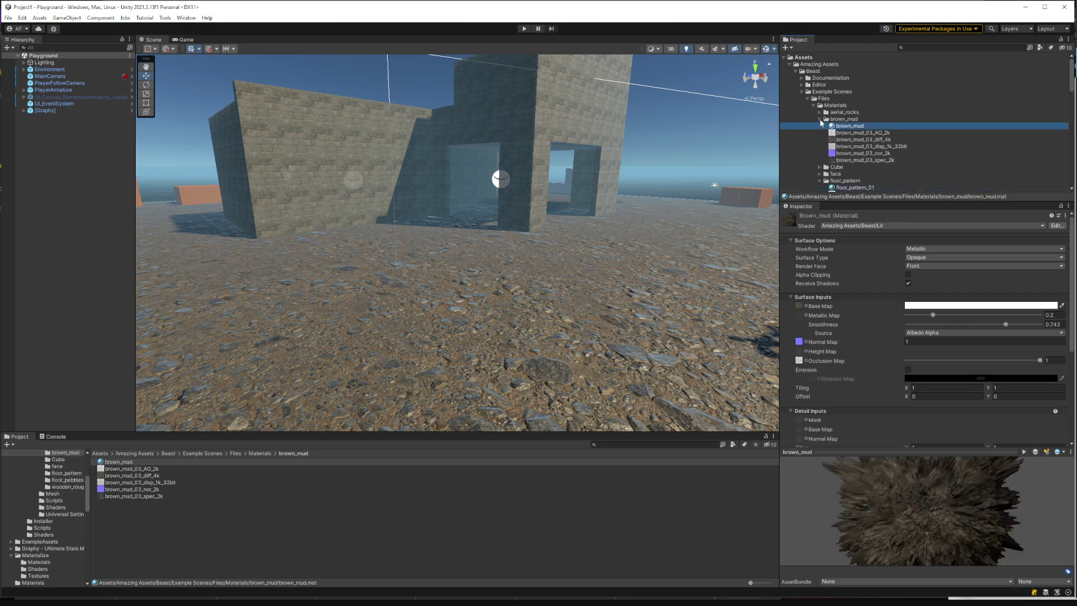
pyautogui.click(820, 119)
pyautogui.click(820, 113)
pyautogui.click(847, 119)
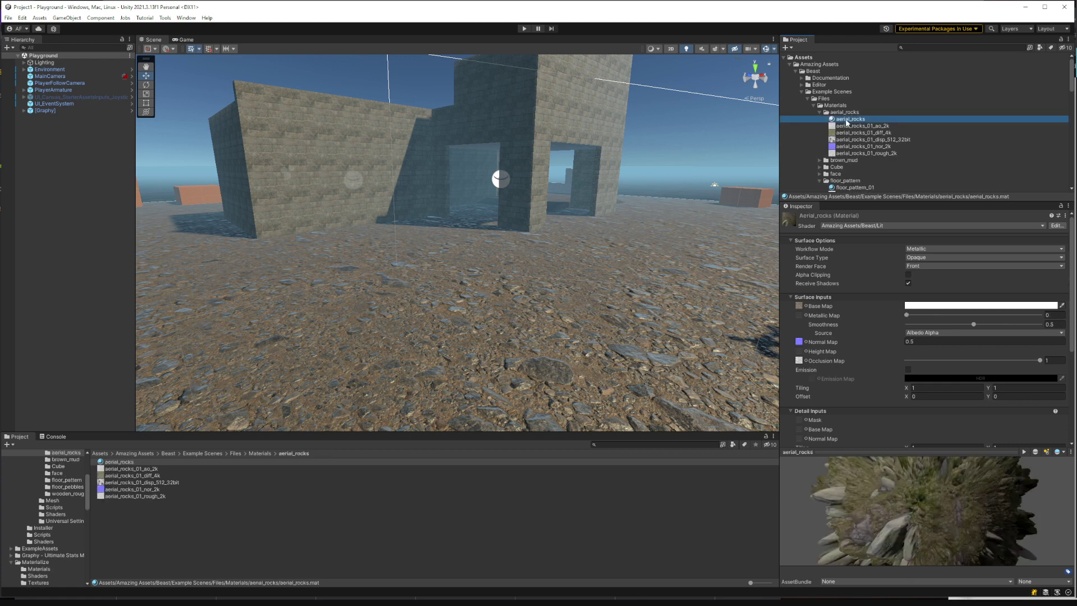
pyautogui.click(814, 106)
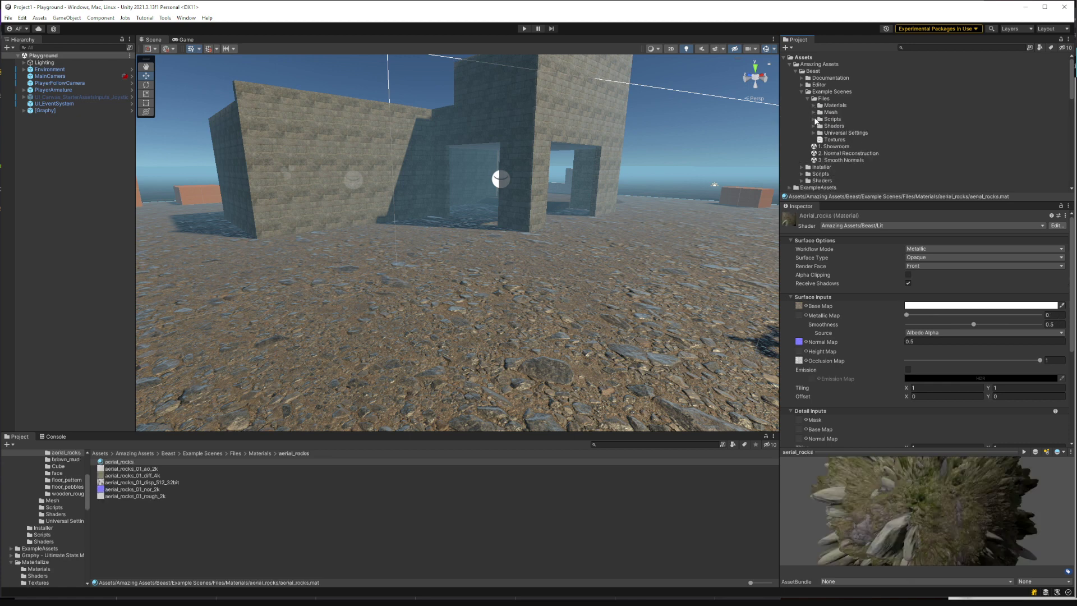
pyautogui.click(813, 106)
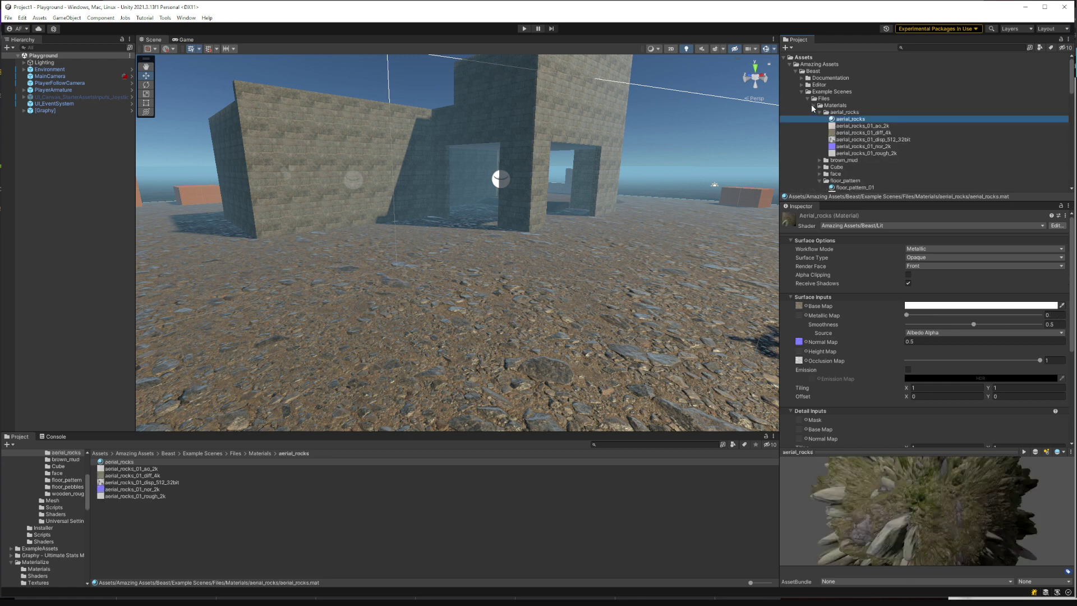
# Inspect the wooden_rough_planks and floor_pebbles_01 example materials.
pyautogui.click(813, 106)
pyautogui.click(813, 106)
pyautogui.click(819, 156)
pyautogui.scroll(-3, 840, 153)
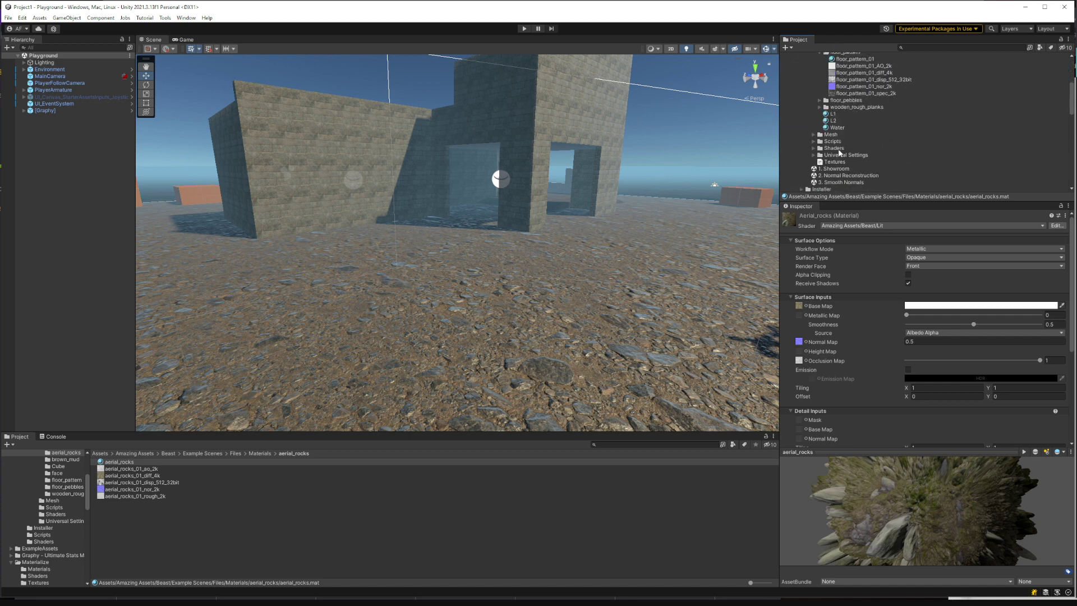
pyautogui.click(817, 107)
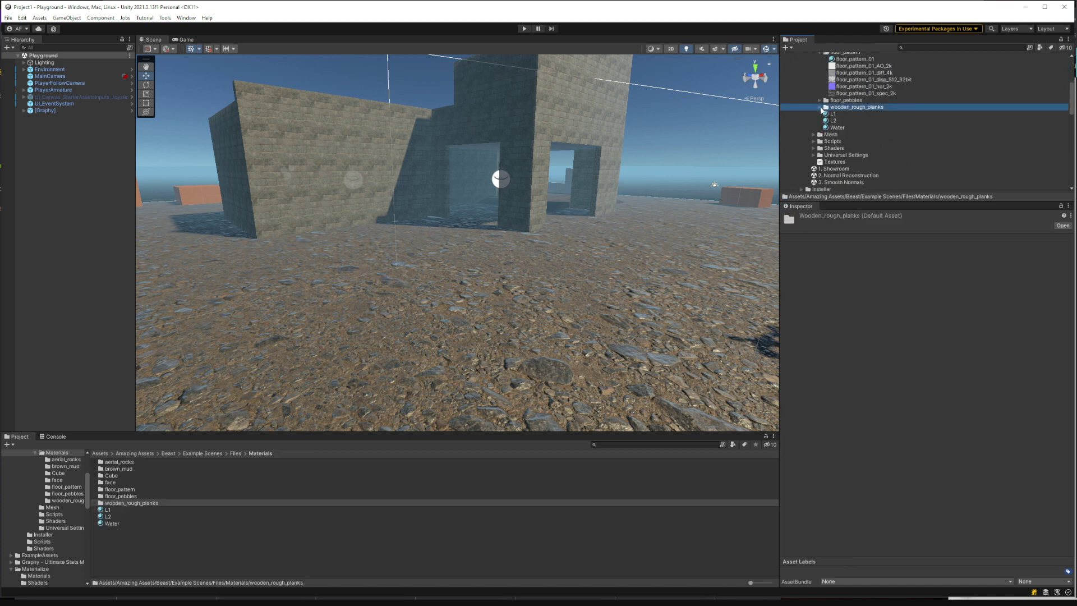
pyautogui.click(820, 107)
pyautogui.click(833, 114)
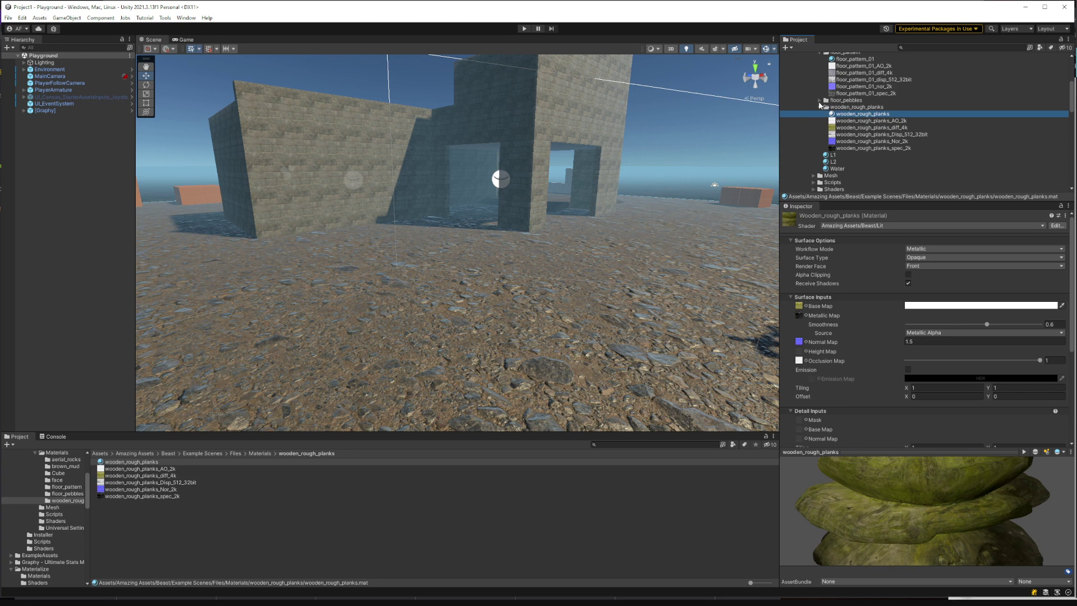
pyautogui.click(820, 100)
pyautogui.click(843, 107)
# Move floor_pattern_01 into the top-level Assets/Materials folder.
pyautogui.scroll(1, 843, 112)
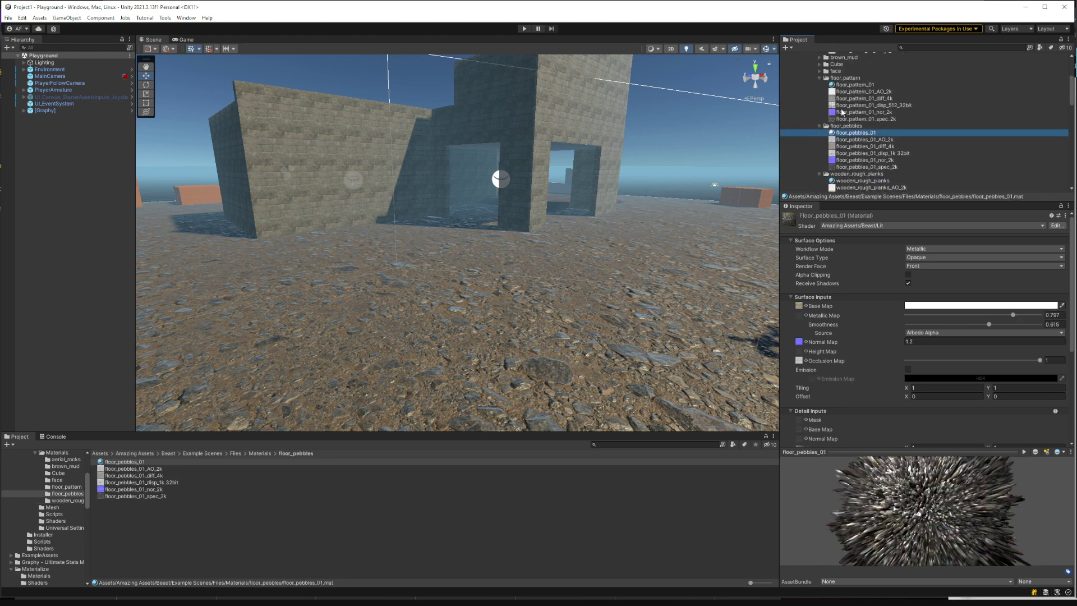
pyautogui.click(852, 84)
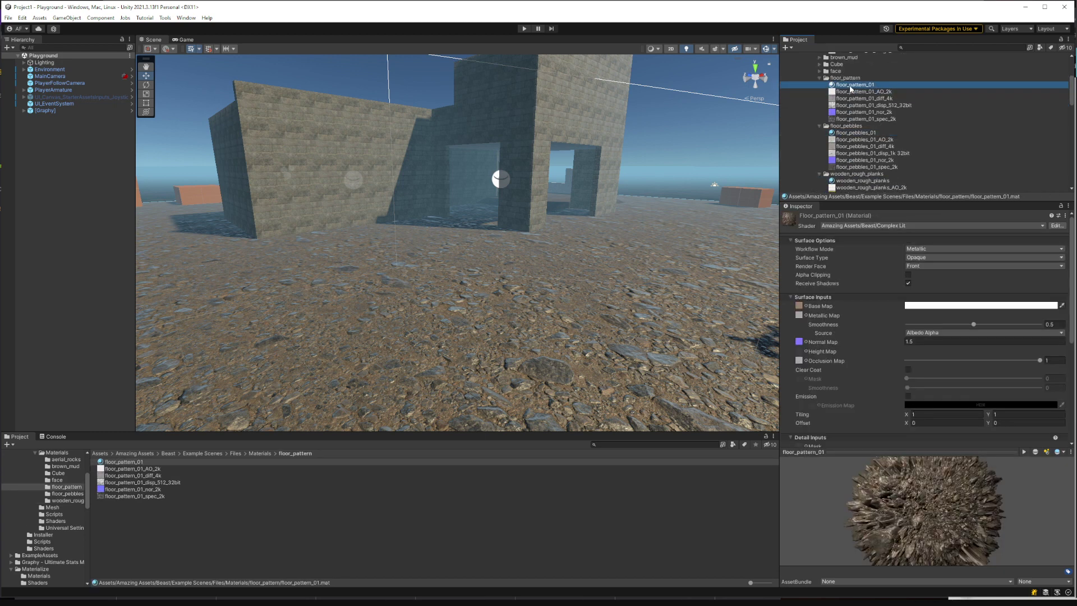
pyautogui.rightClick(850, 88)
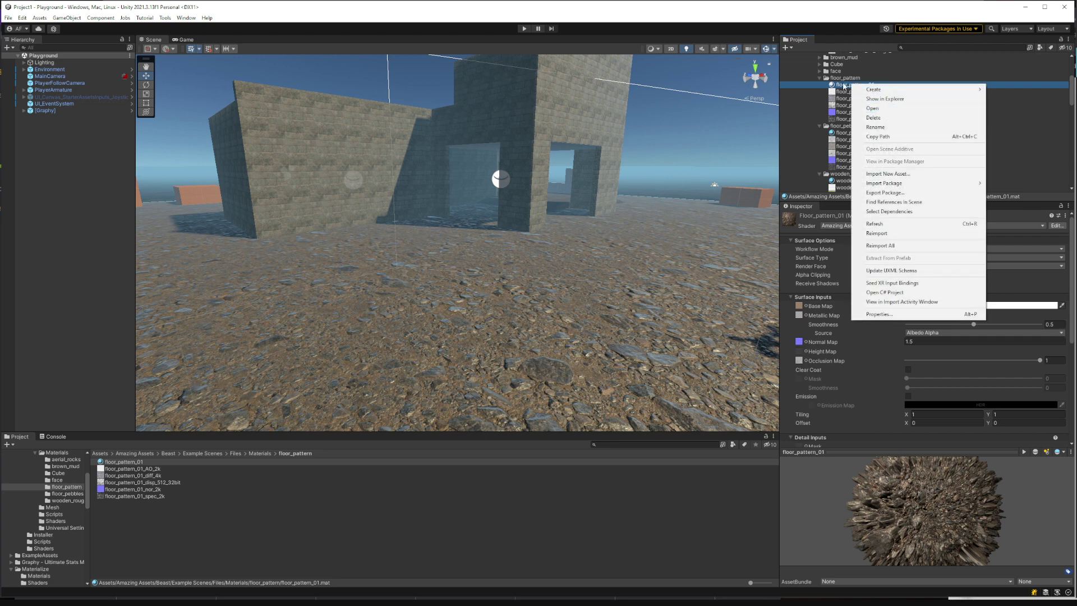
pyautogui.click(843, 86)
pyautogui.scroll(-5, 851, 104)
pyautogui.scroll(-5, 847, 106)
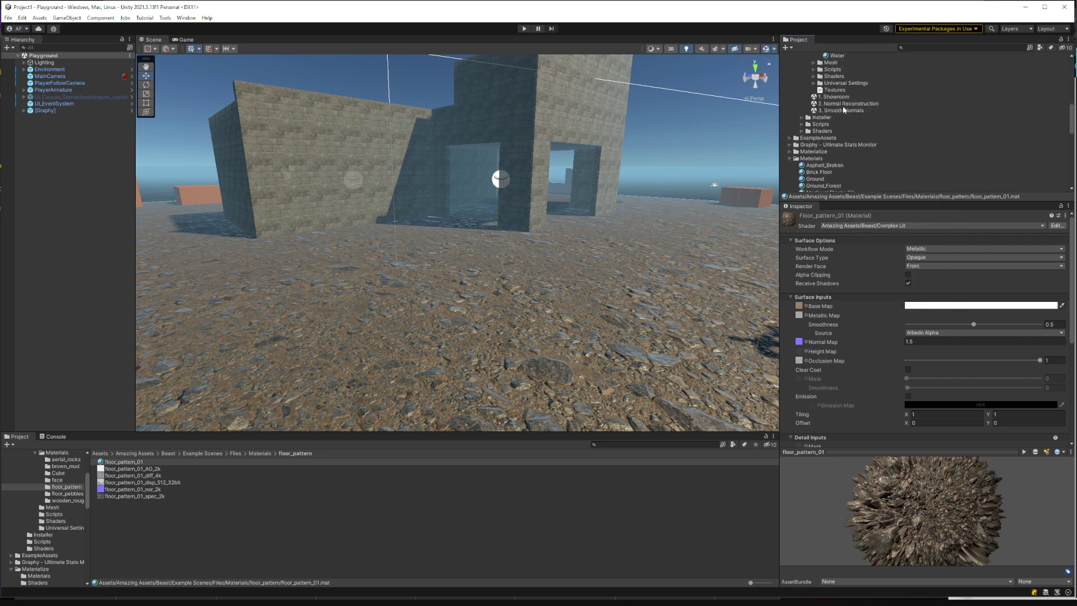
pyautogui.scroll(-3, 845, 110)
pyautogui.moveTo(817, 92); pyautogui.dragTo(812, 82)
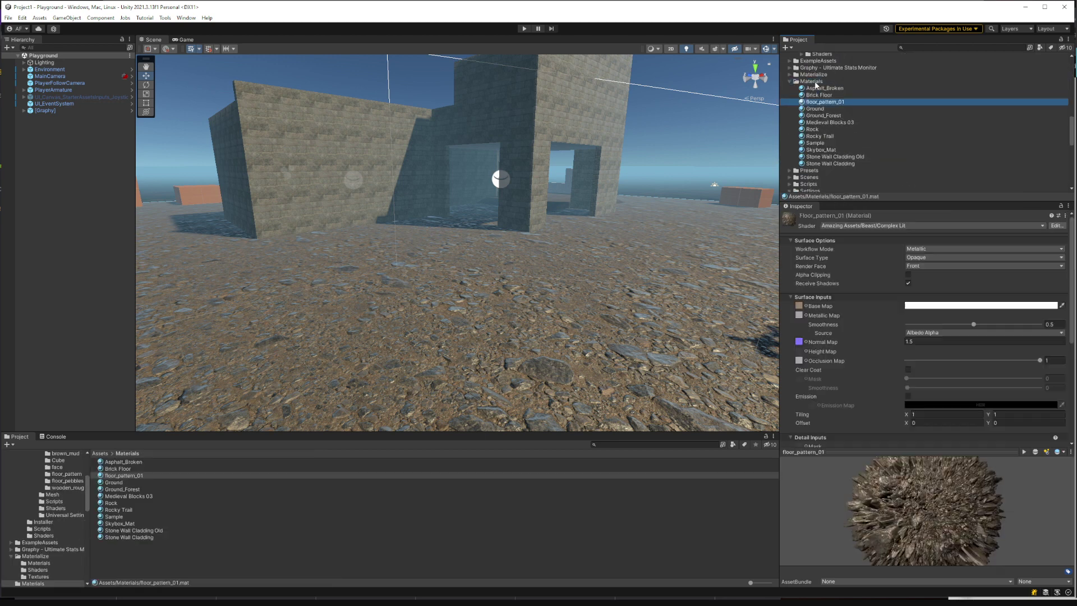
# Copy the 'Rocky Trail' title from the Poly Haven page and start renaming floor_pattern_01.
pyautogui.hotkey('alt', 'Tab')
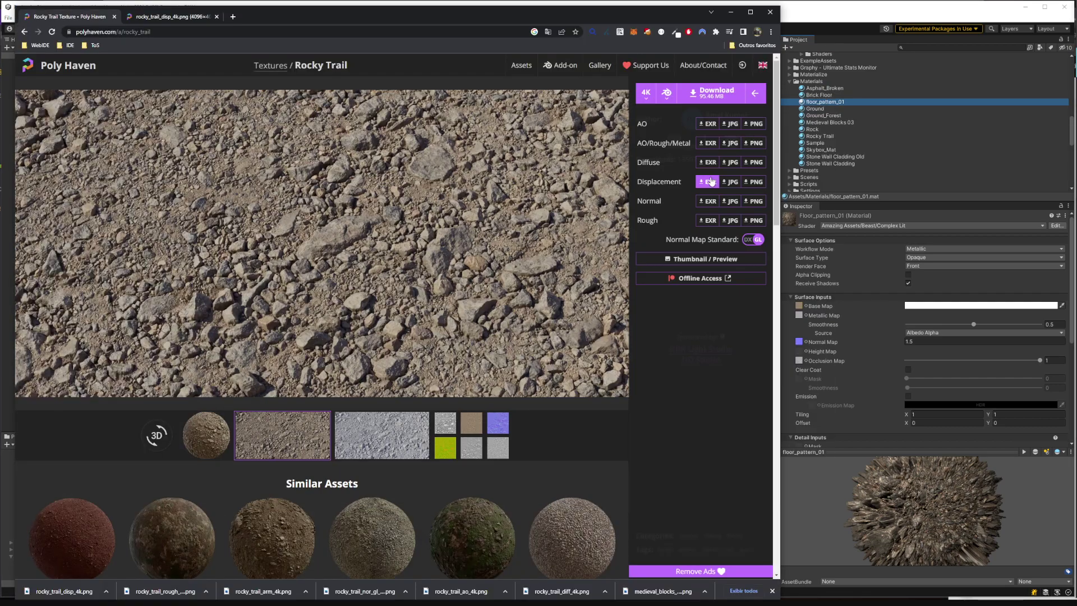
pyautogui.moveTo(348, 66); pyautogui.dragTo(295, 65)
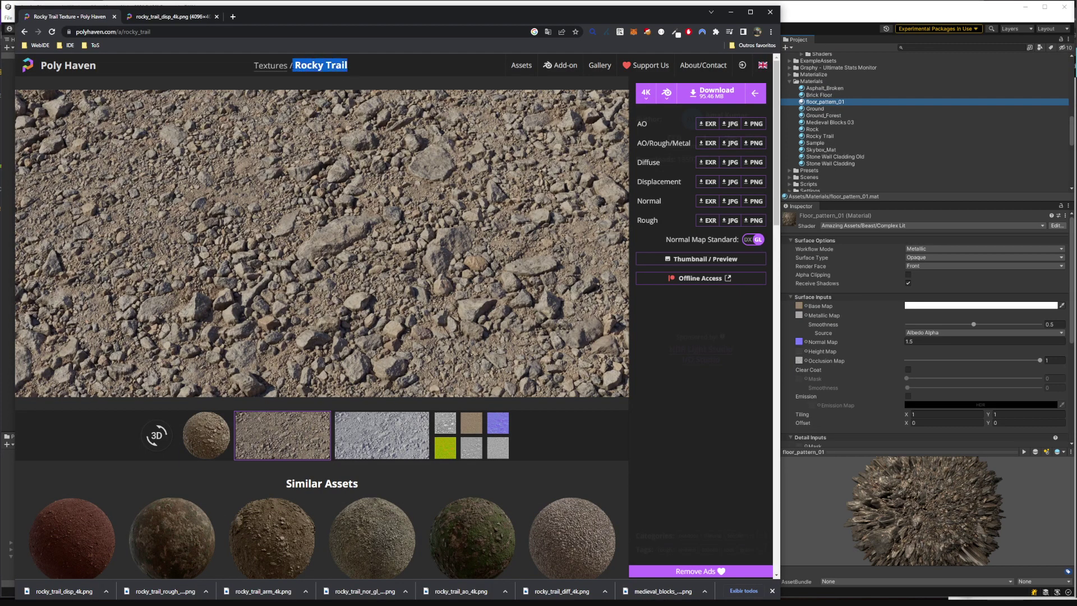
pyautogui.rightClick(297, 66)
pyautogui.click(312, 72)
pyautogui.click(849, 104)
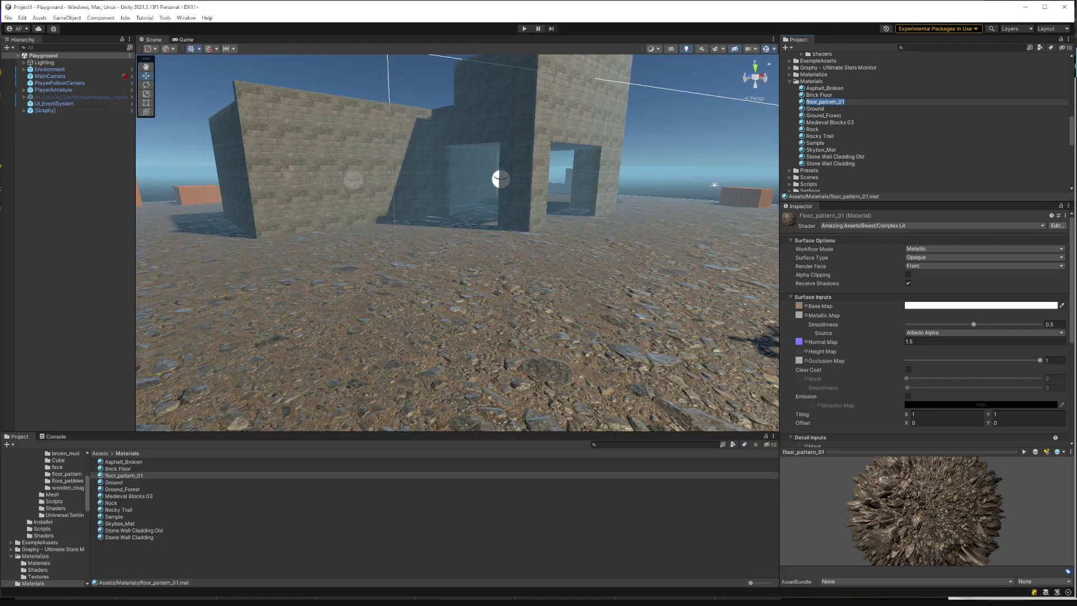
# Rename the material 'Rocky Trail Tesselation' and ping its base map texture in Textures/Rocky Trail.
pyautogui.hotkey('ctrl', 'v')
pyautogui.write('ation')
pyautogui.press('Return')
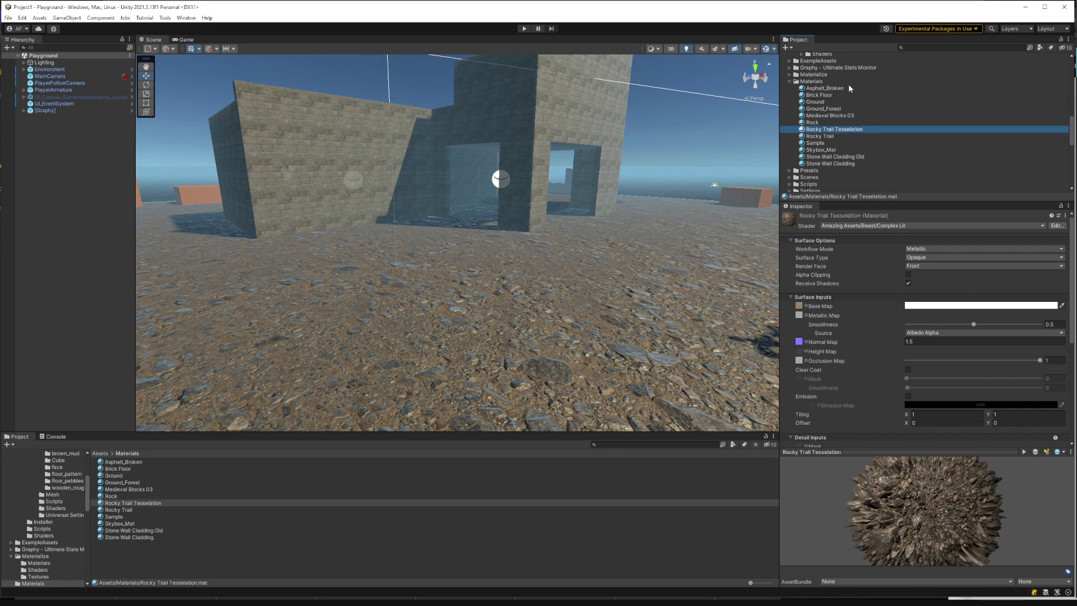
pyautogui.click(802, 307)
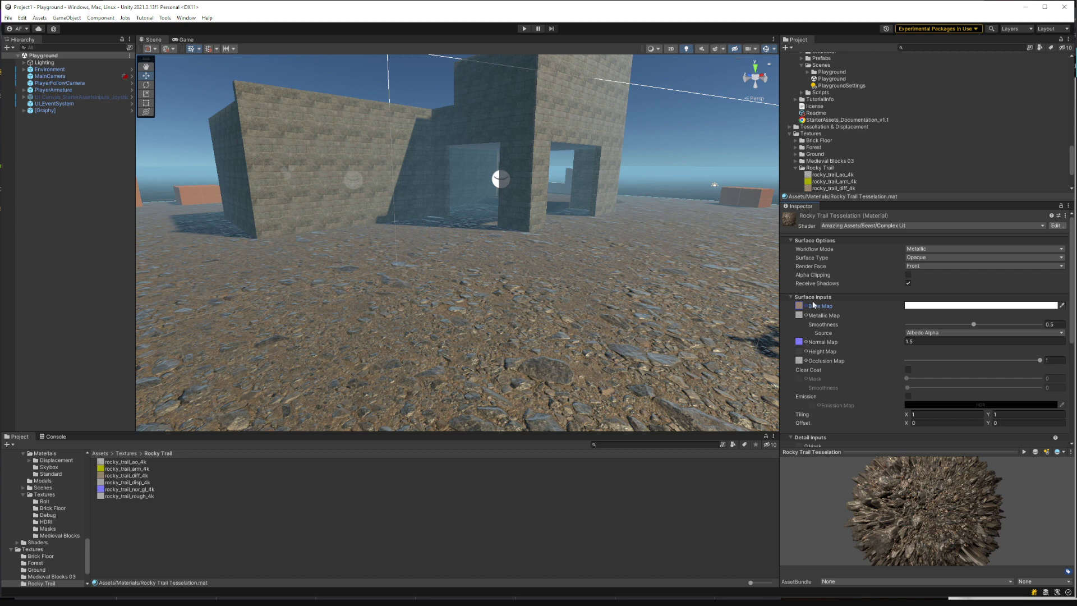
# Locate the base map's rocky_trail_diff_4k texture and compare with the Poly Haven page.
pyautogui.scroll(-2, 808, 292)
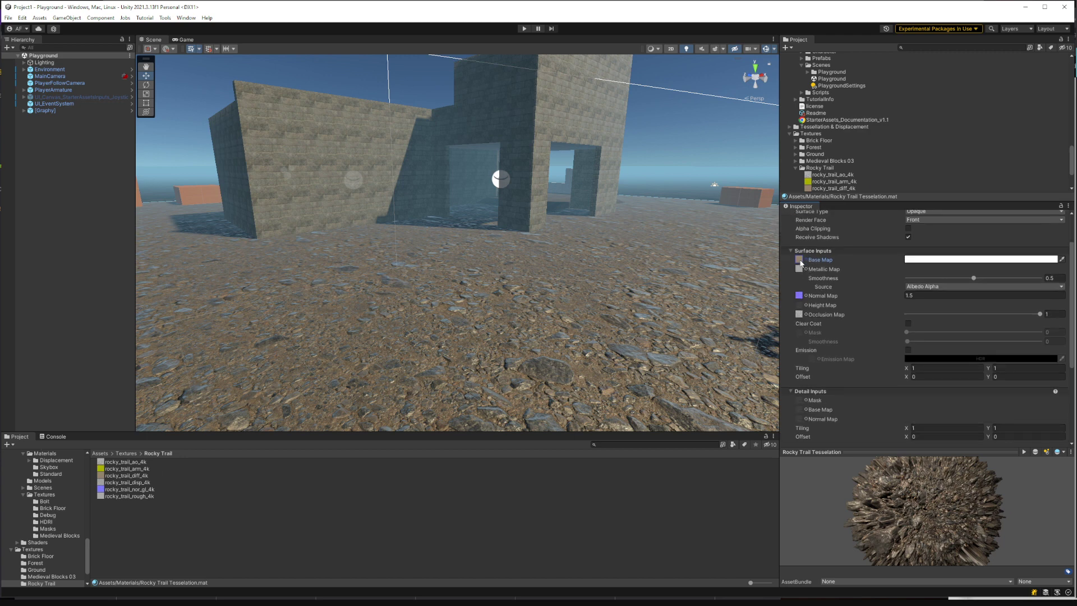
pyautogui.click(801, 262)
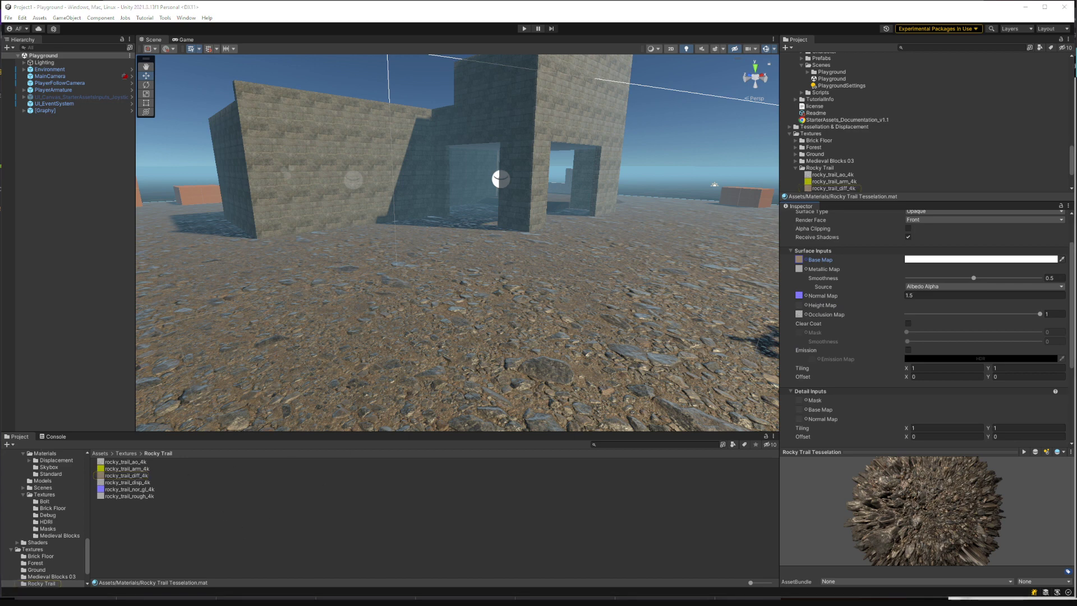
pyautogui.hotkey('alt', 'Tab')
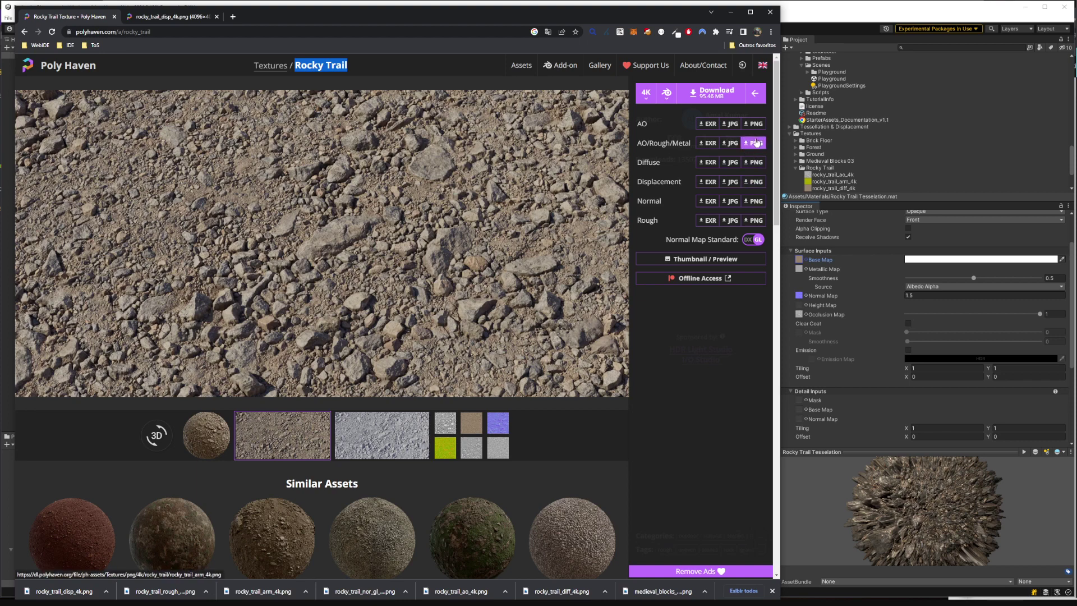
pyautogui.click(732, 12)
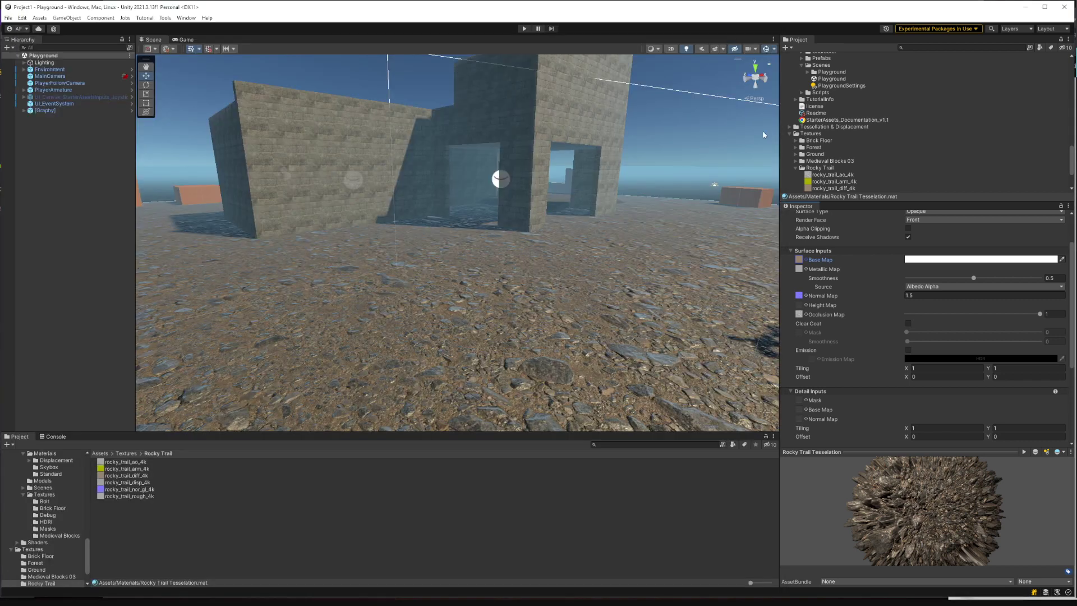
# Check metallic, normal (rocky_trail_nor_gl_4k), occlusion (rocky_trail_ao_4k) and displacement (rocky_trail_disp_4k) maps.
pyautogui.click(799, 270)
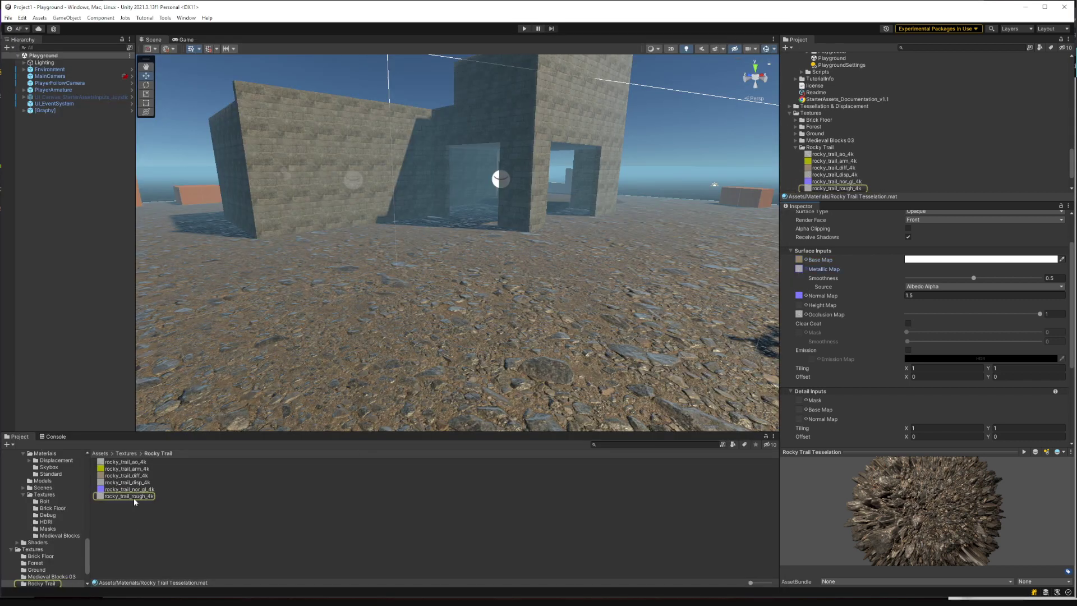
pyautogui.click(800, 296)
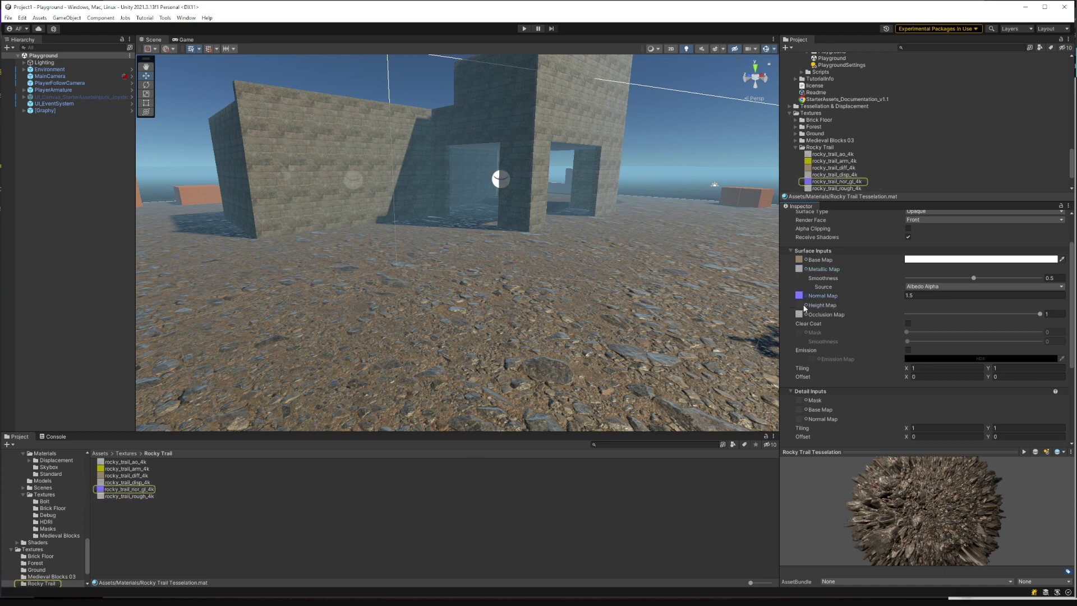
pyautogui.click(799, 315)
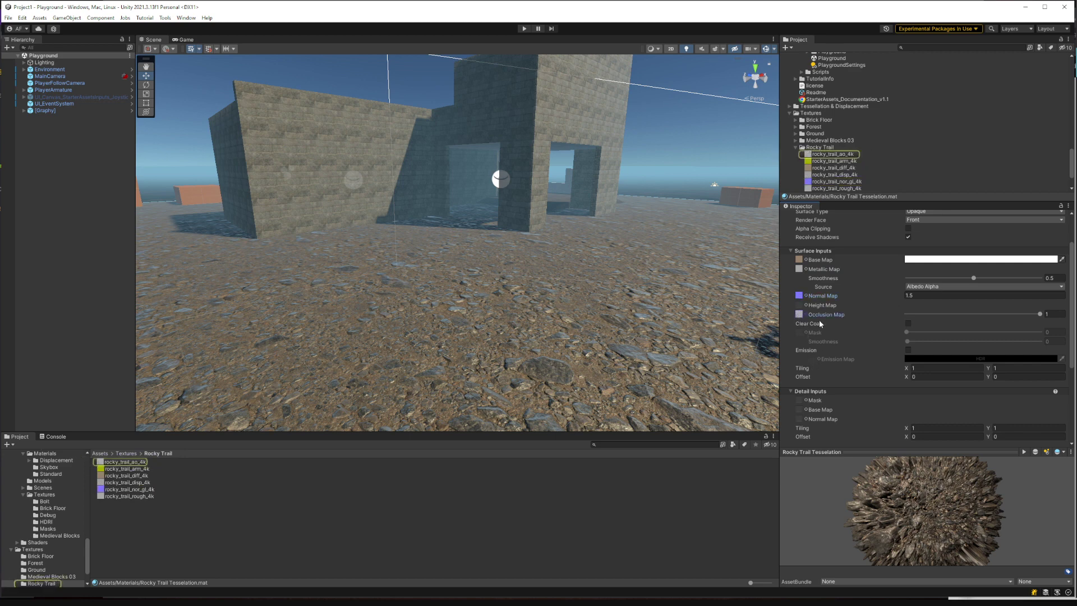
pyautogui.scroll(-2, 833, 348)
pyautogui.scroll(-3, 830, 355)
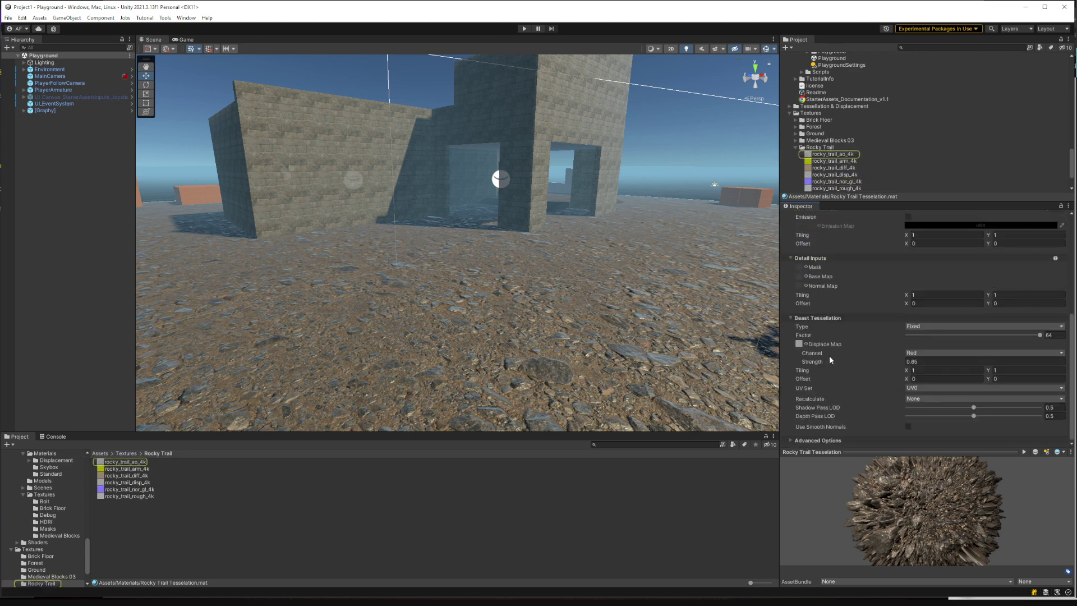
pyautogui.click(799, 345)
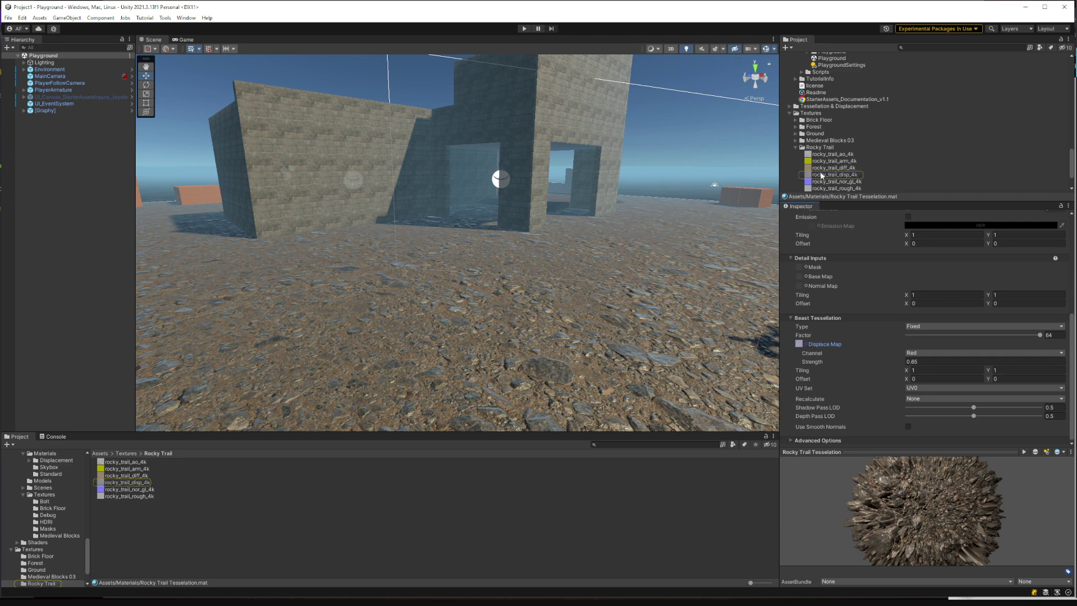
pyautogui.scroll(1, 808, 225)
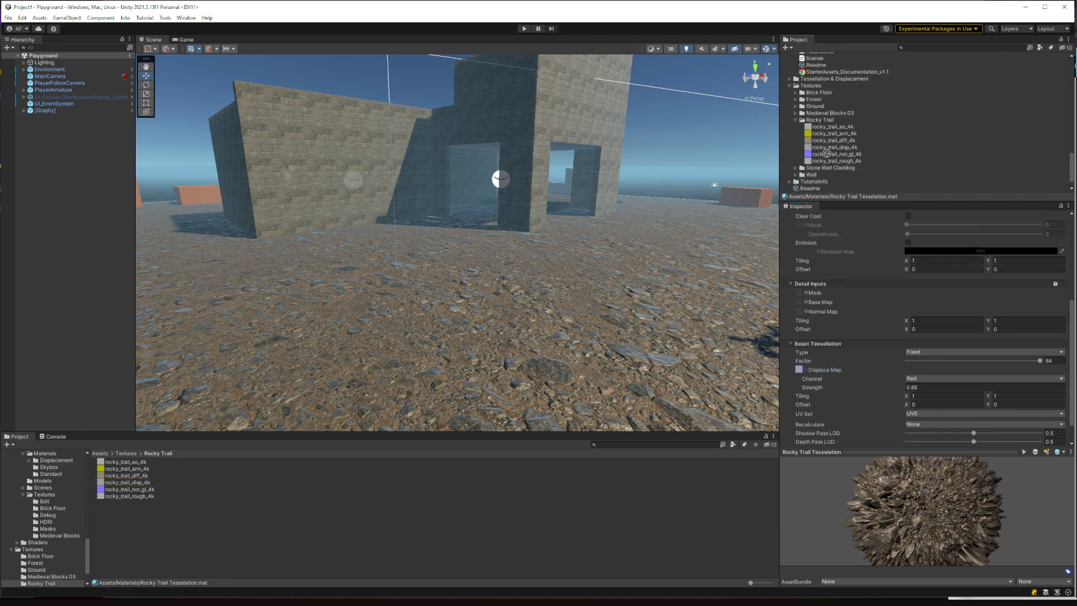
pyautogui.scroll(2, 840, 161)
pyautogui.scroll(2, 840, 161)
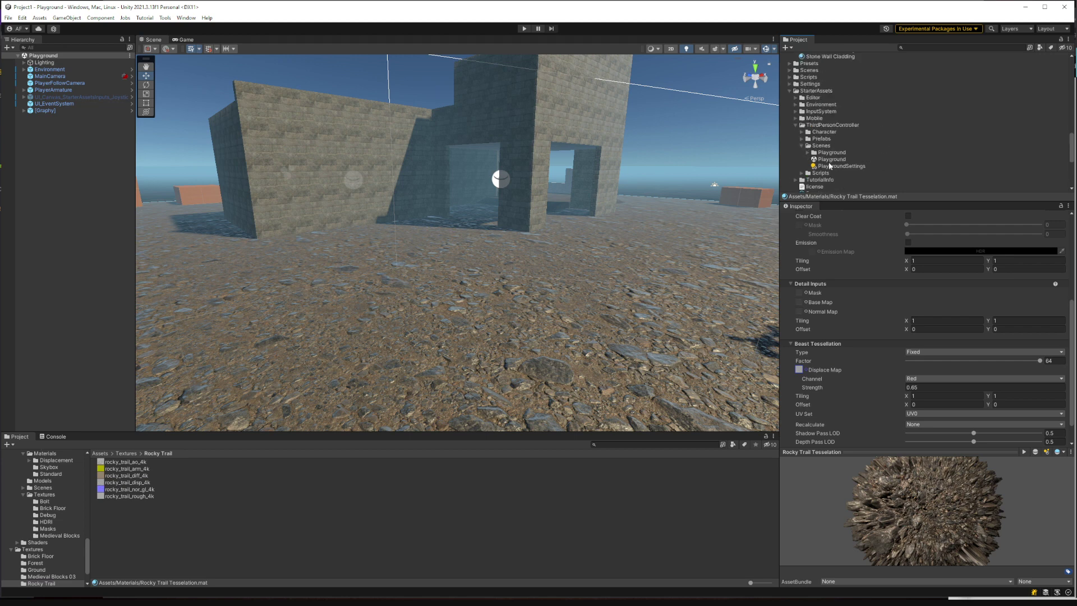
pyautogui.scroll(4, 830, 167)
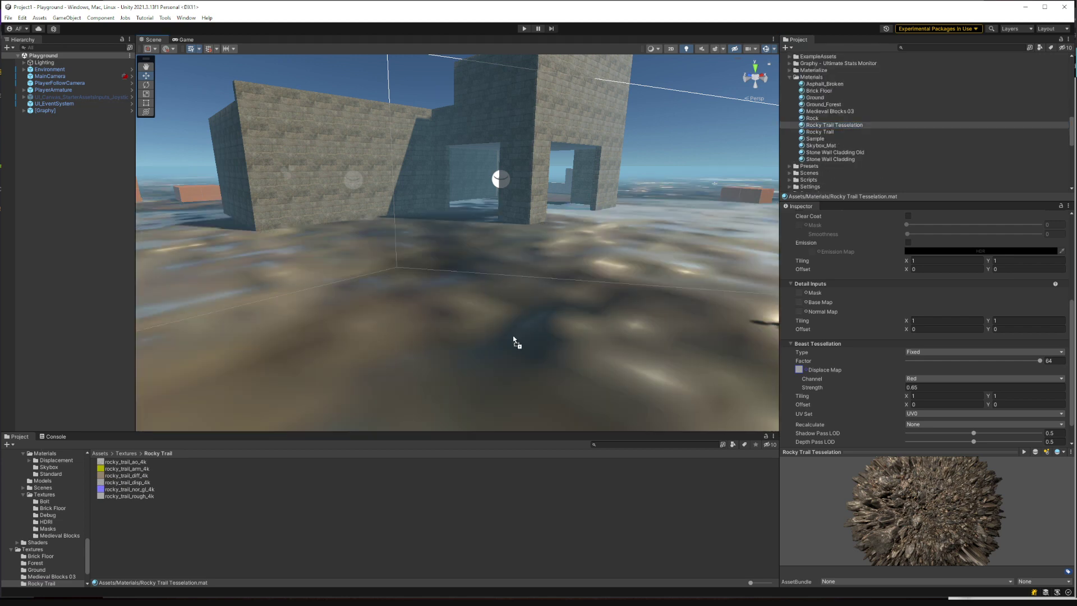
# Deactivate the flat Ground plane to reveal the rocky ground mesh.
pyautogui.moveTo(669, 323)
pyautogui.mouseDown(button='right')
pyautogui.moveTo(650, 348)
pyautogui.moveTo(659, 341)
pyautogui.mouseUp(button='right')
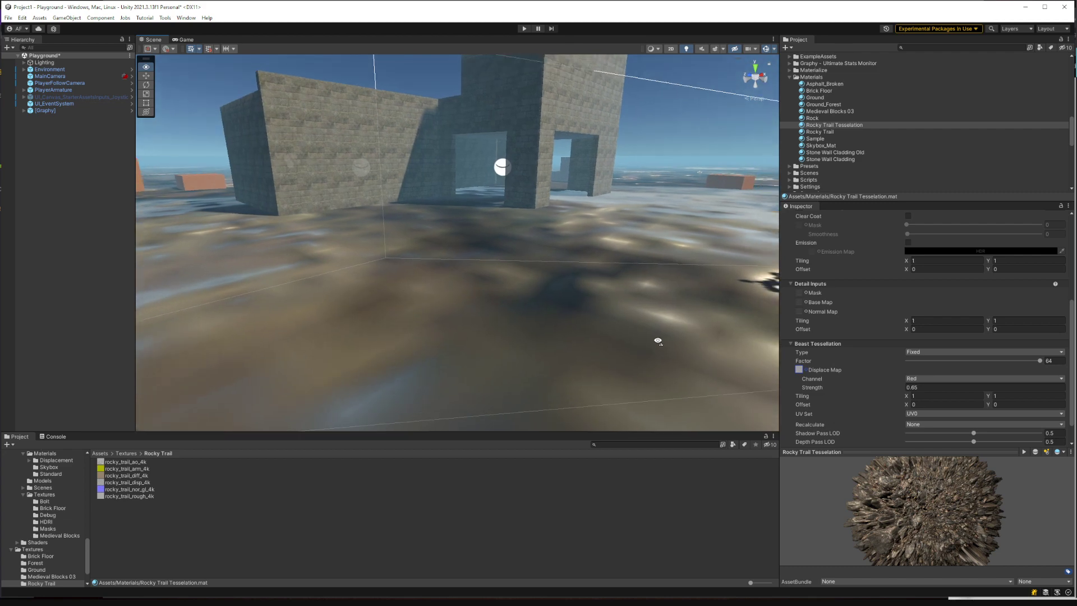
pyautogui.moveTo(569, 247); pyautogui.dragTo(649, 250, button='right')
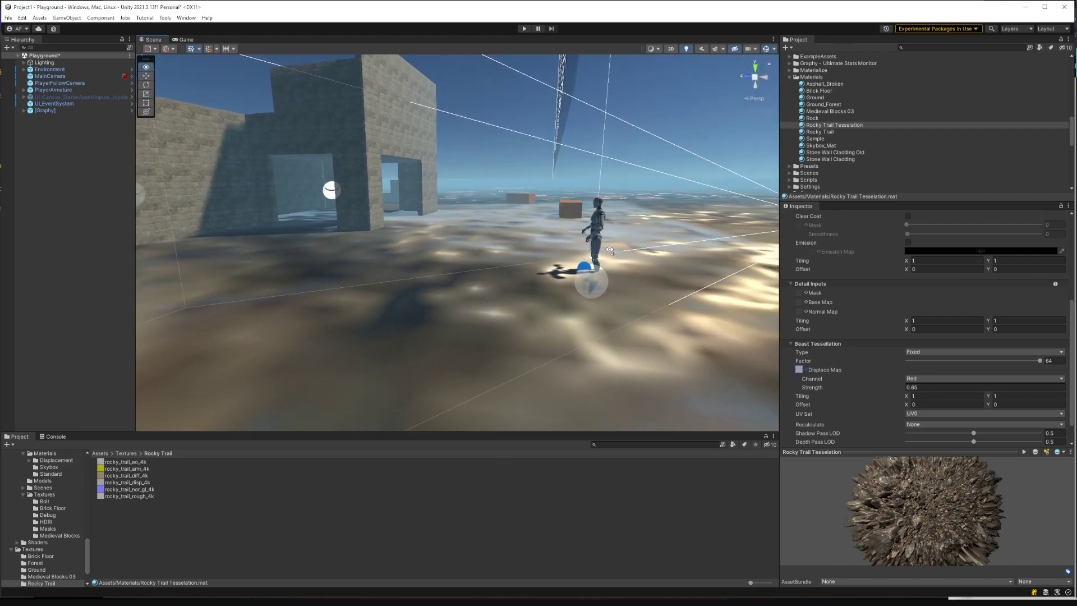
pyautogui.click(585, 218)
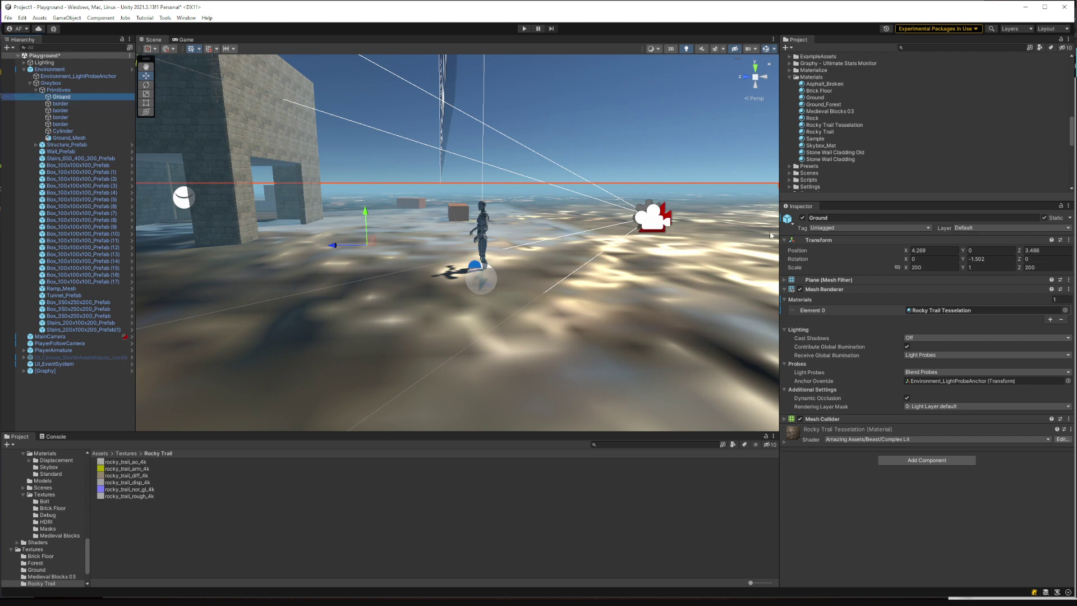
pyautogui.click(803, 218)
# Assign the Rocky Trail Tesselation material to Ground_Mesh in place of Rocky Trail.
pyautogui.moveTo(648, 225); pyautogui.dragTo(169, 215, button='right')
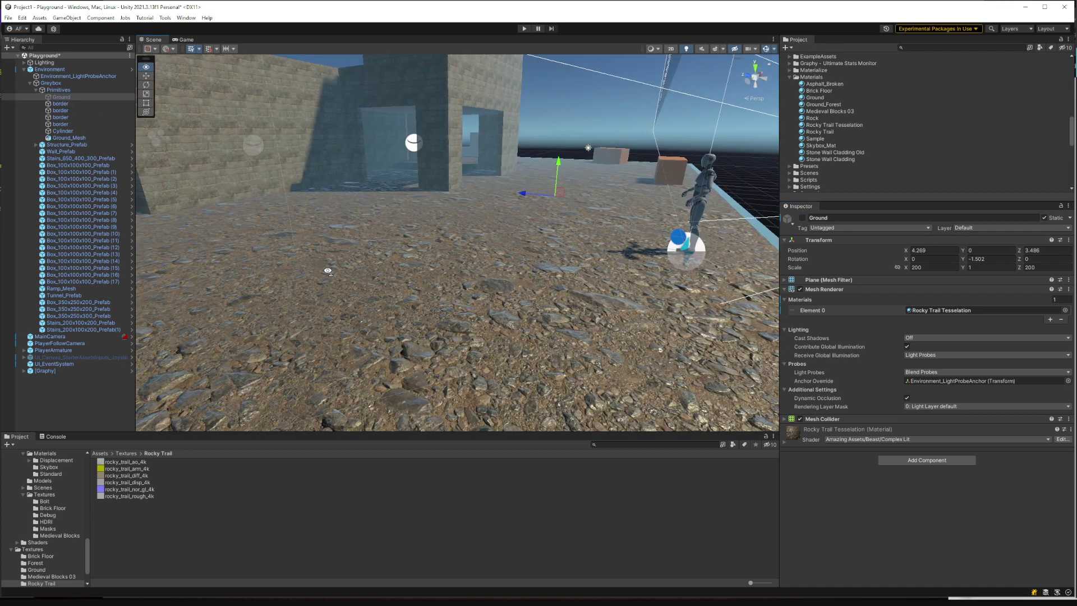
pyautogui.click(69, 138)
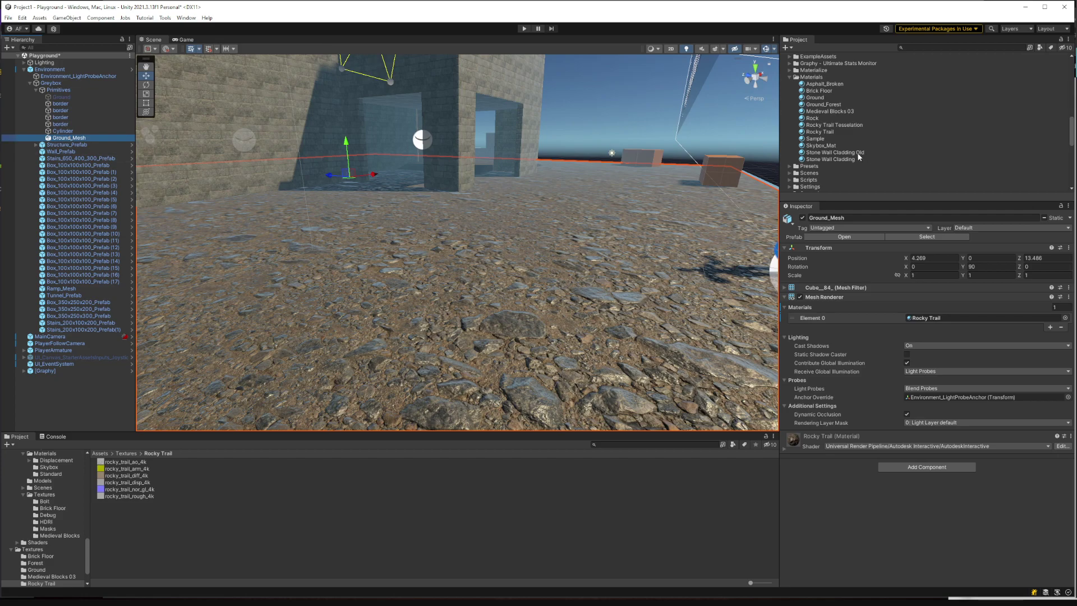
pyautogui.moveTo(934, 320); pyautogui.dragTo(931, 314)
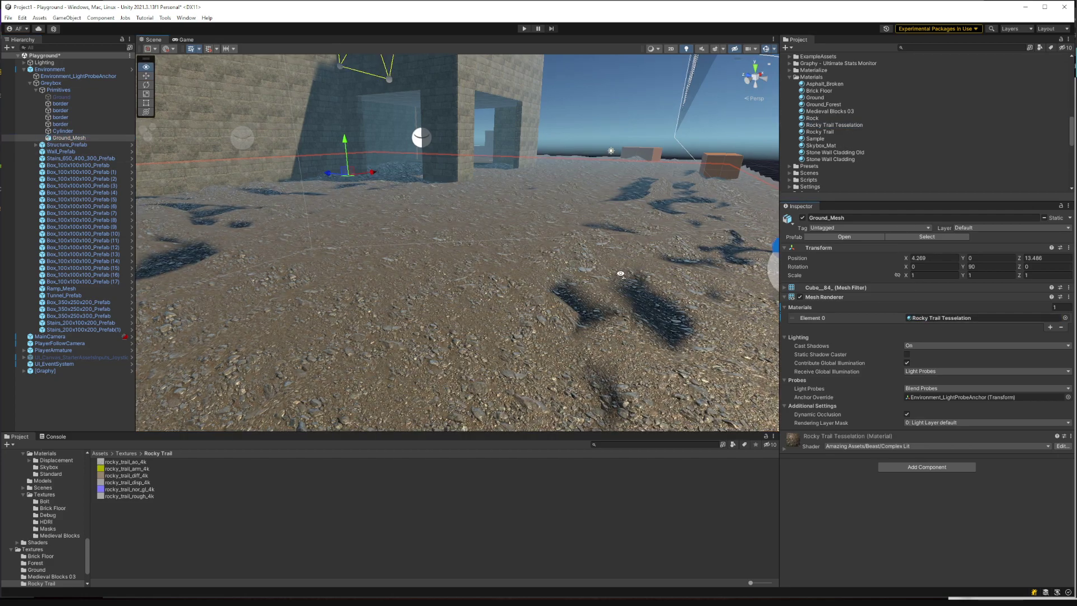
pyautogui.moveTo(561, 270)
pyautogui.mouseDown(button='right')
pyautogui.moveTo(612, 290)
pyautogui.moveTo(538, 271)
pyautogui.moveTo(562, 292)
pyautogui.moveTo(647, 264)
pyautogui.mouseUp(button='right')
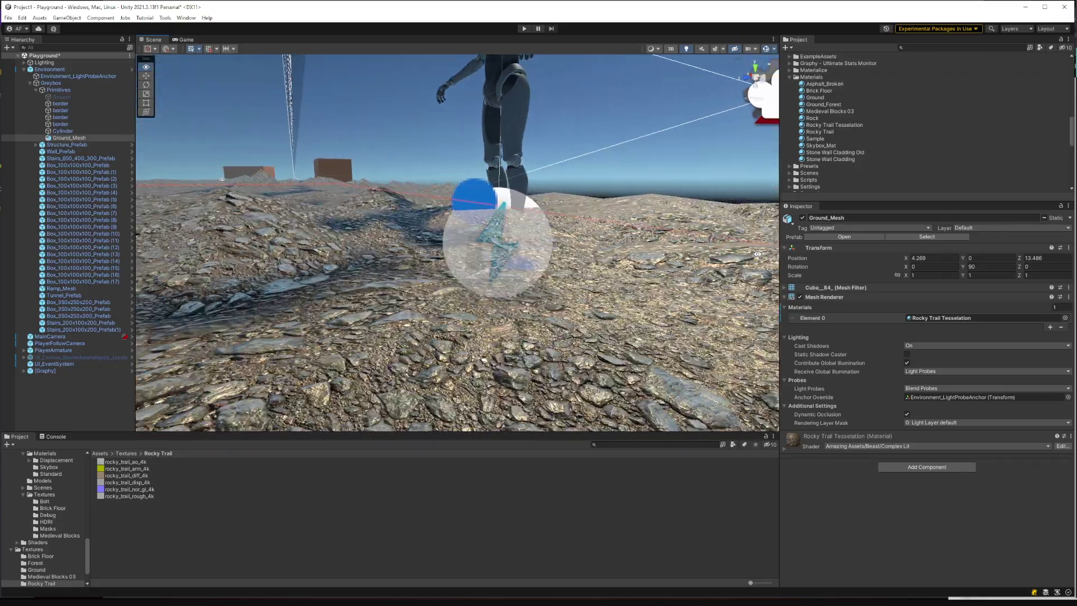
pyautogui.moveTo(647, 264); pyautogui.dragTo(608, 255, button='right')
# Set Rocky Trail Tesselation's Beast Tessellation Factor to about 30.4 and inspect the ground.
pyautogui.click(834, 124)
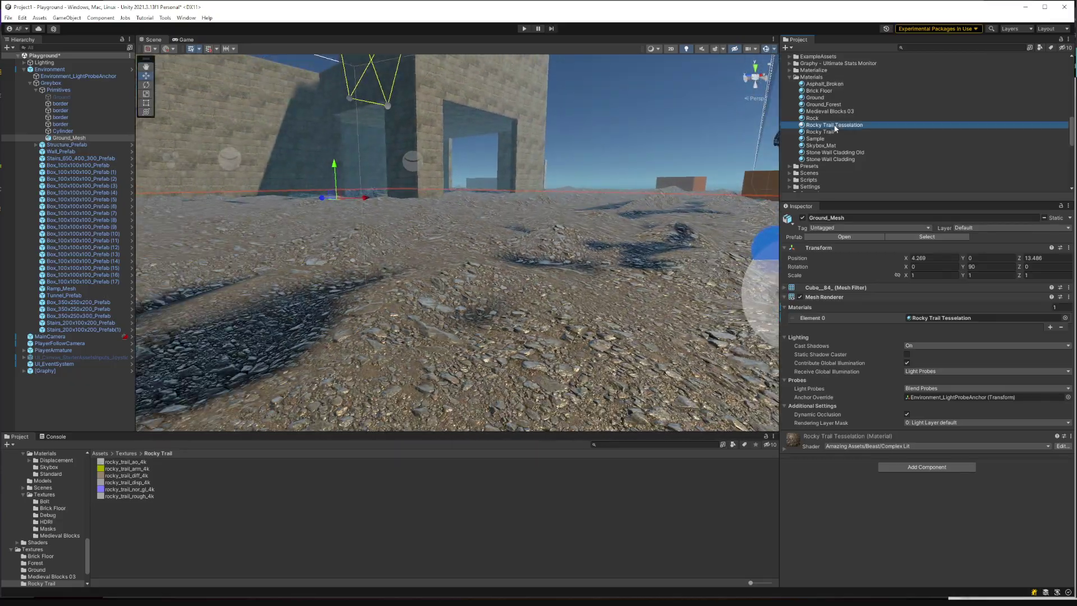
pyautogui.scroll(-1, 934, 354)
pyautogui.scroll(-3, 926, 355)
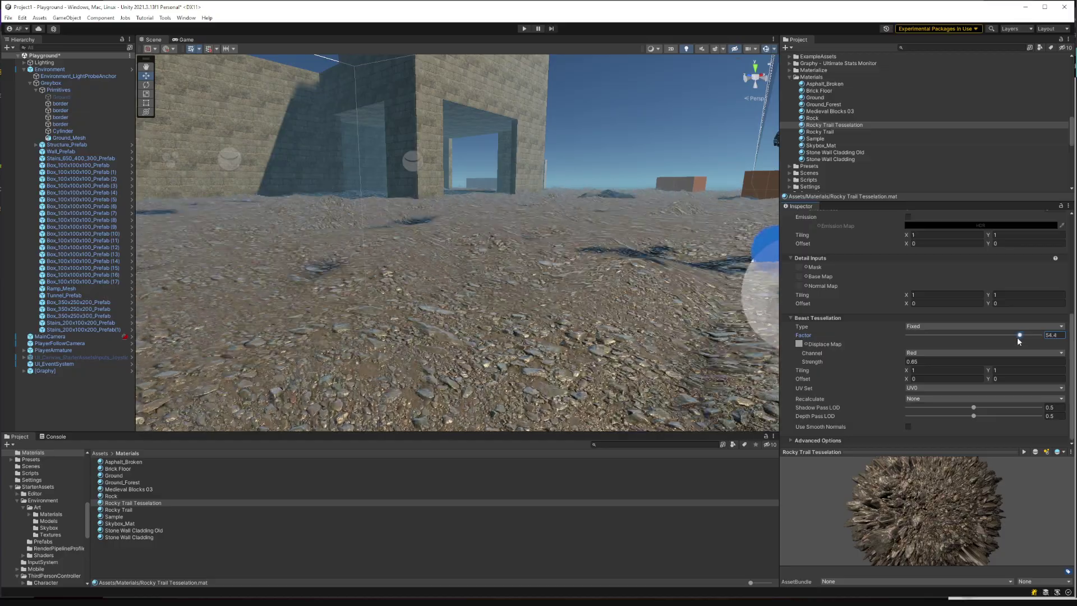
pyautogui.moveTo(1018, 338); pyautogui.dragTo(934, 348)
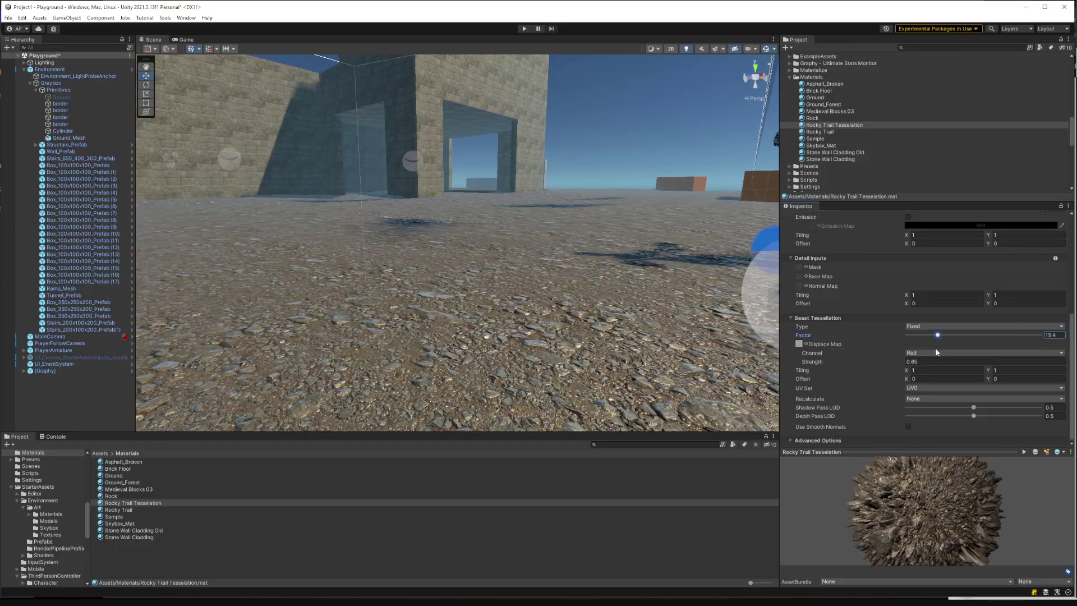
pyautogui.moveTo(660, 315)
pyautogui.mouseDown(button='right')
pyautogui.moveTo(485, 321)
pyautogui.moveTo(713, 321)
pyautogui.mouseUp(button='right')
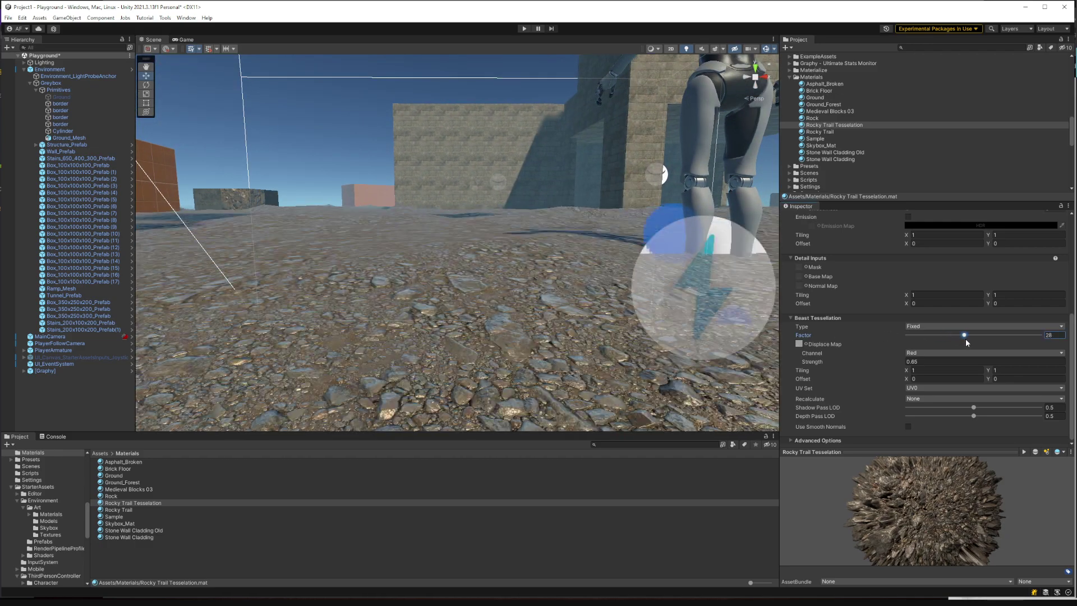
pyautogui.moveTo(505, 275); pyautogui.dragTo(397, 276, button='right')
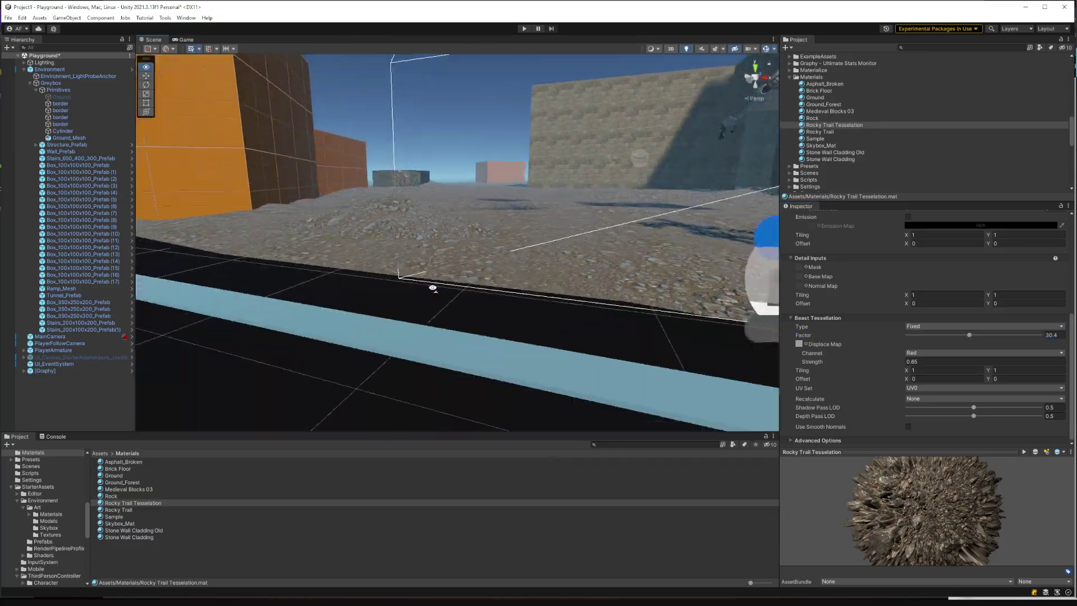
pyautogui.moveTo(397, 275)
pyautogui.mouseDown(button='right')
pyautogui.moveTo(567, 319)
pyautogui.moveTo(548, 309)
pyautogui.moveTo(629, 309)
pyautogui.moveTo(489, 181)
pyautogui.mouseUp(button='right')
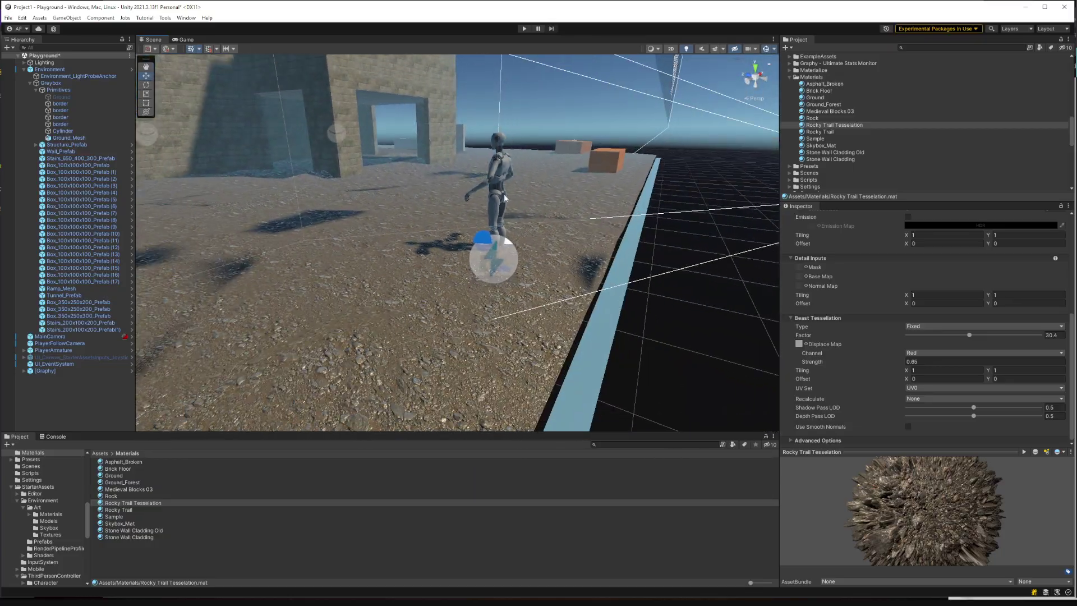
pyautogui.click(489, 181)
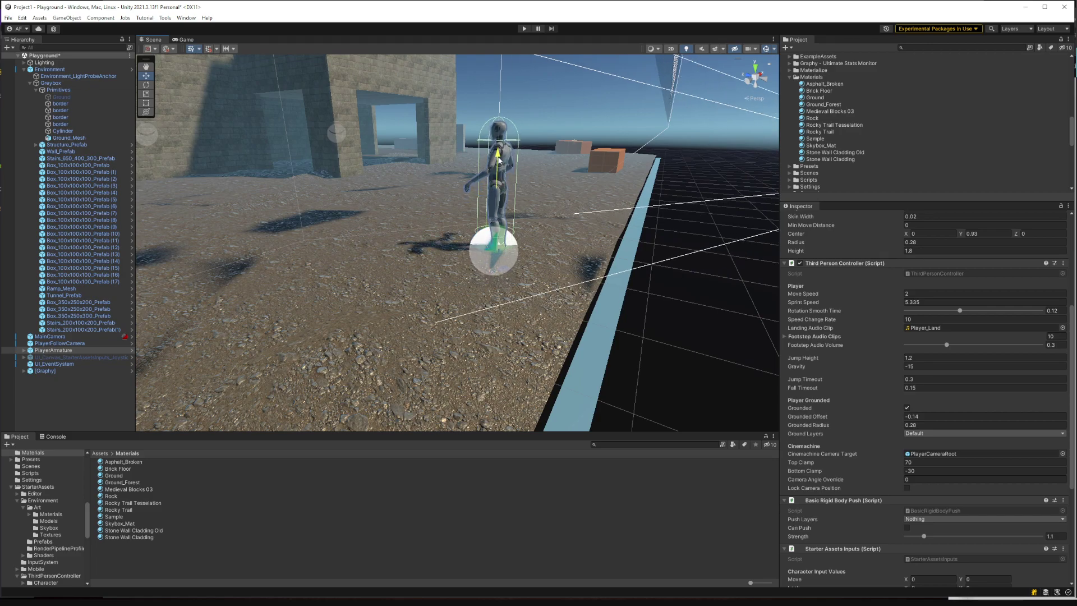
pyautogui.click(598, 147)
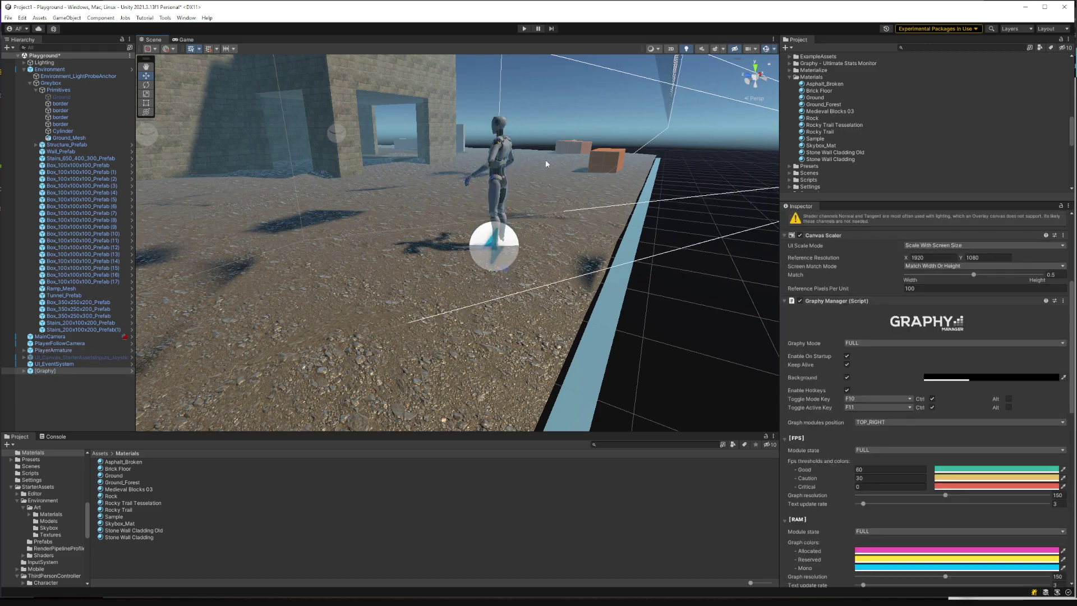
pyautogui.moveTo(598, 147)
pyautogui.mouseDown(button='right')
pyautogui.moveTo(606, 163)
pyautogui.moveTo(521, 92)
pyautogui.mouseUp(button='right')
pyautogui.click(605, 163)
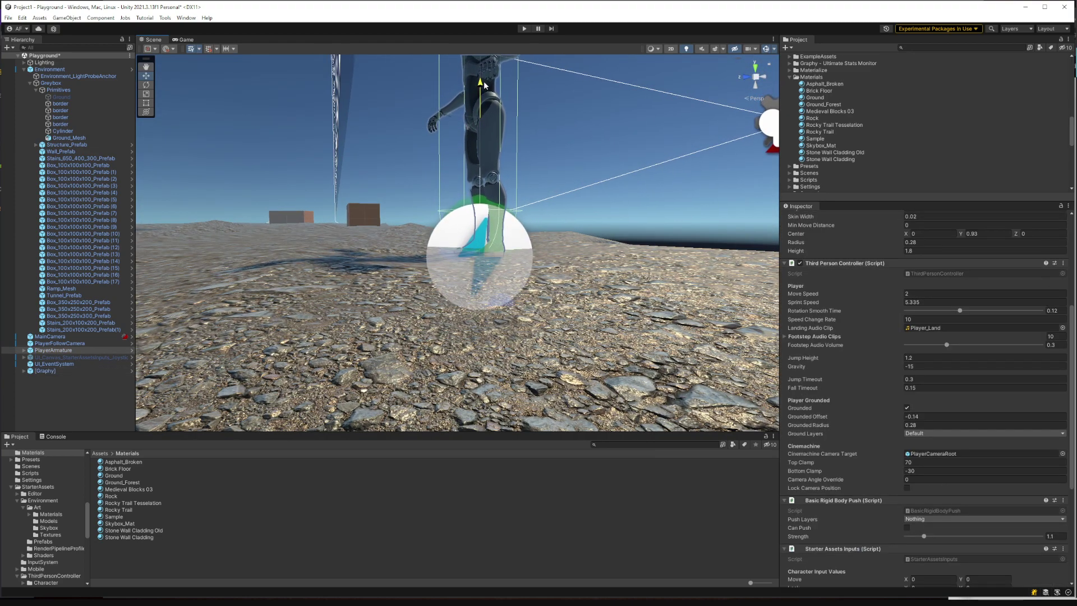
pyautogui.click(525, 29)
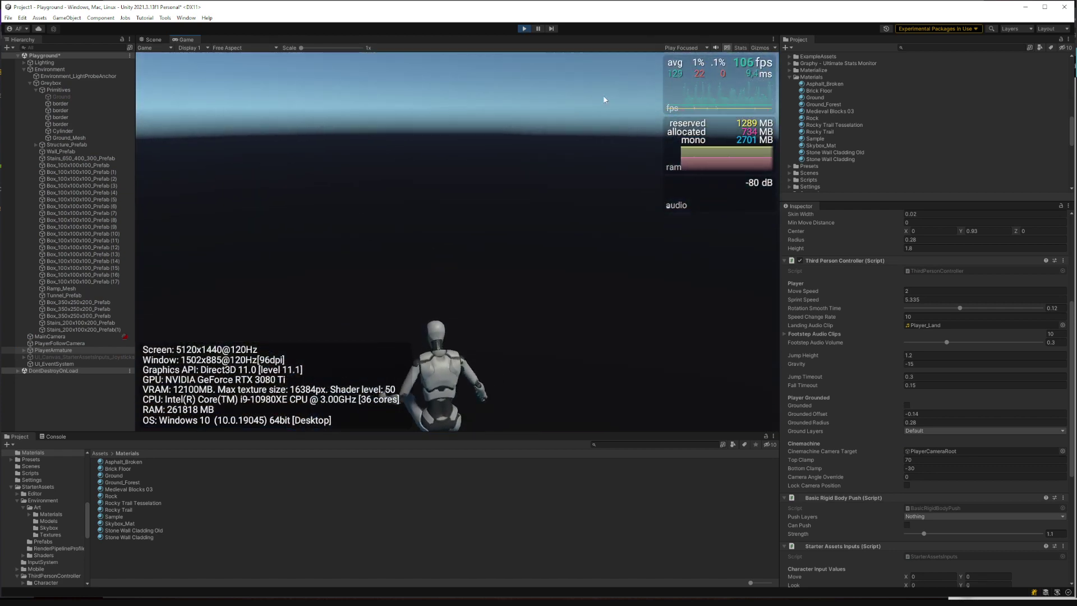
pyautogui.click(525, 28)
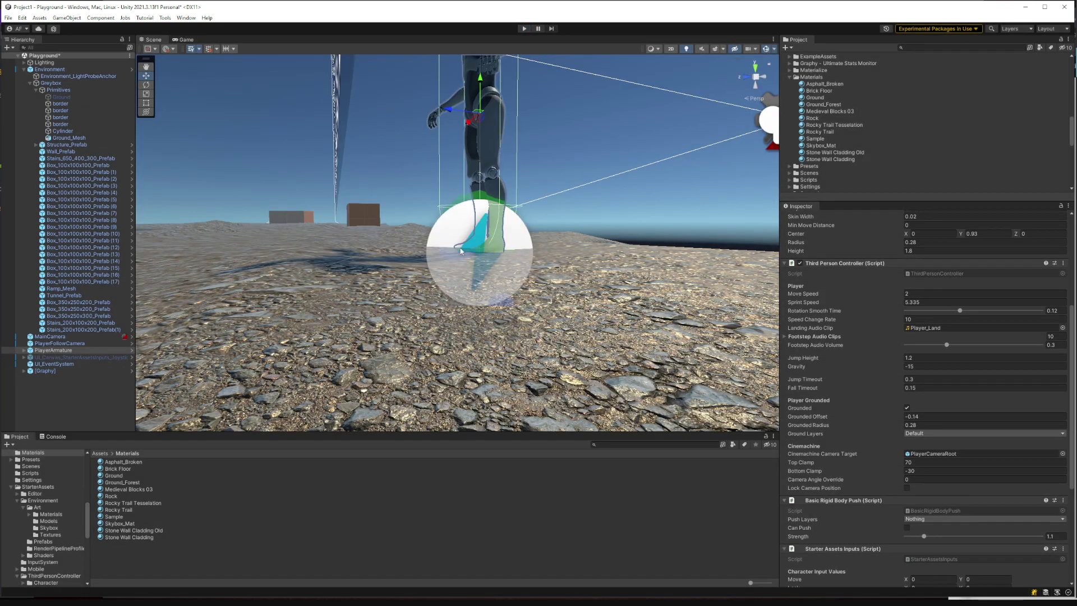
# Re-enable the flat Ground object beside Ground_Mesh.
pyautogui.click(62, 97)
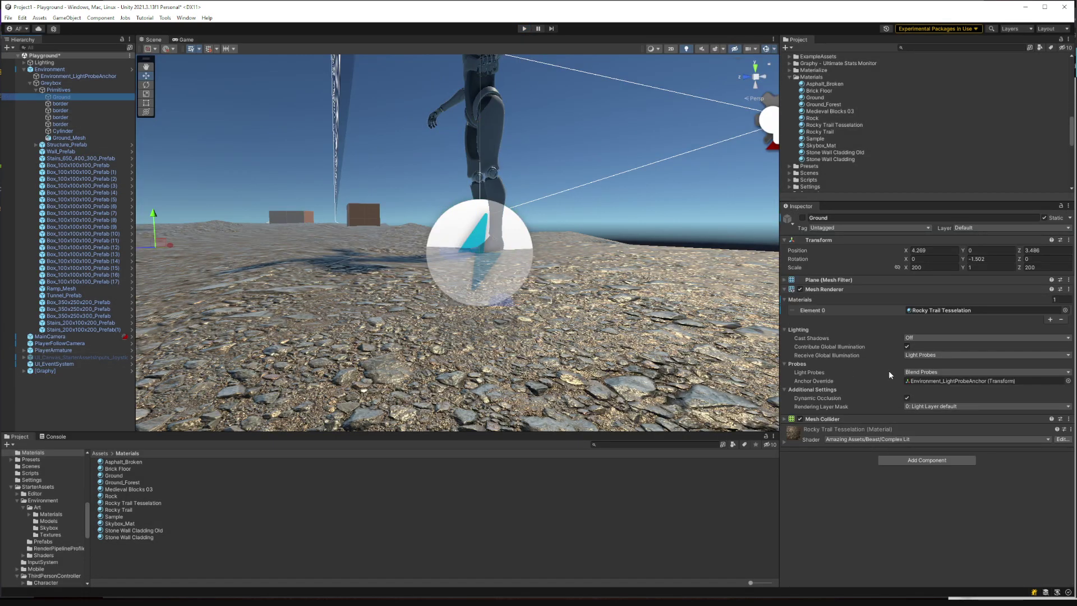
pyautogui.click(65, 139)
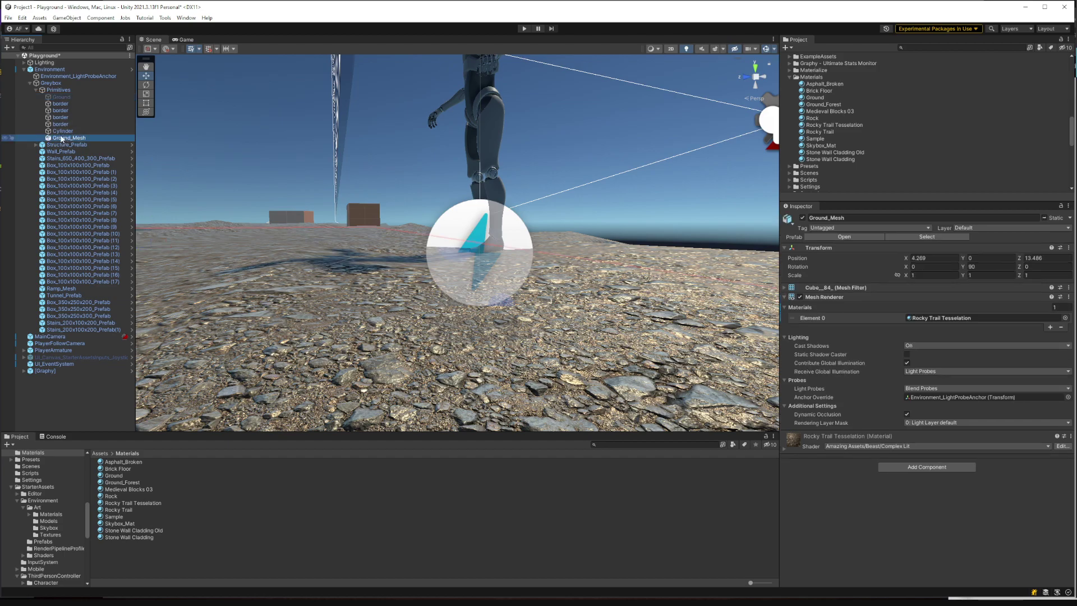
pyautogui.click(65, 98)
pyautogui.moveTo(561, 309)
pyautogui.mouseDown(button='right')
pyautogui.moveTo(621, 348)
pyautogui.moveTo(888, 298)
pyautogui.mouseUp(button='right')
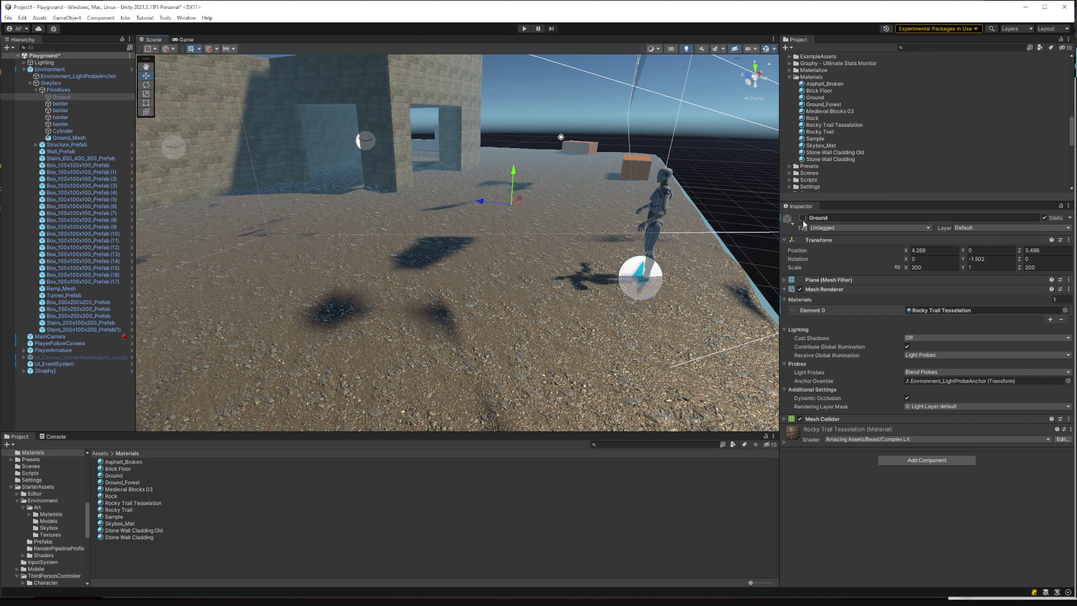
pyautogui.click(803, 218)
pyautogui.moveTo(521, 242); pyautogui.dragTo(636, 240, button='right')
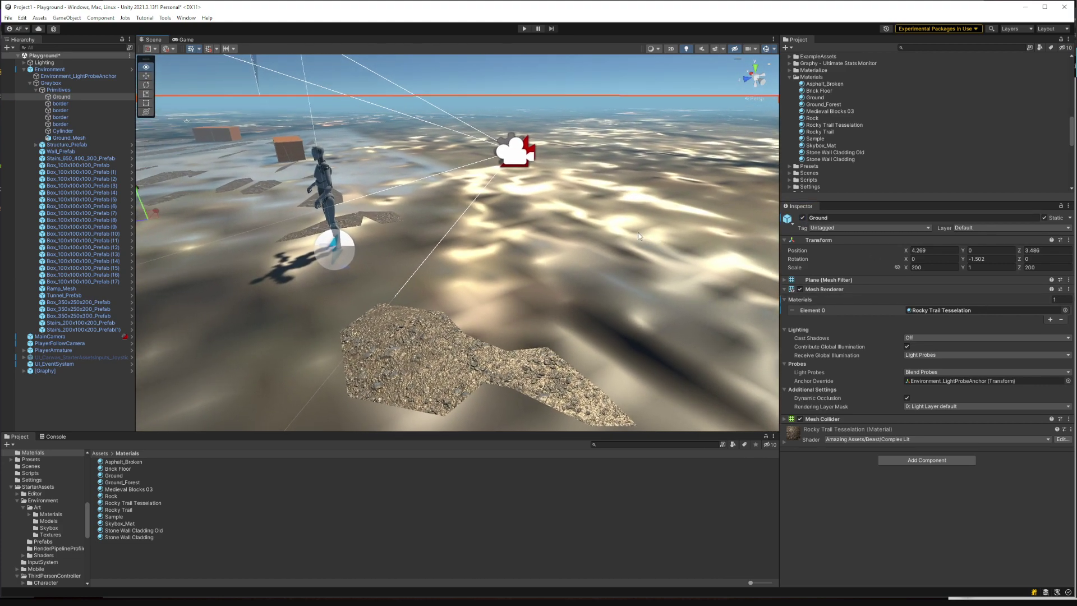
pyautogui.moveTo(636, 240); pyautogui.dragTo(225, 162, button='right')
# Give Ground the emissive_light material and start play mode.
pyautogui.click(927, 310)
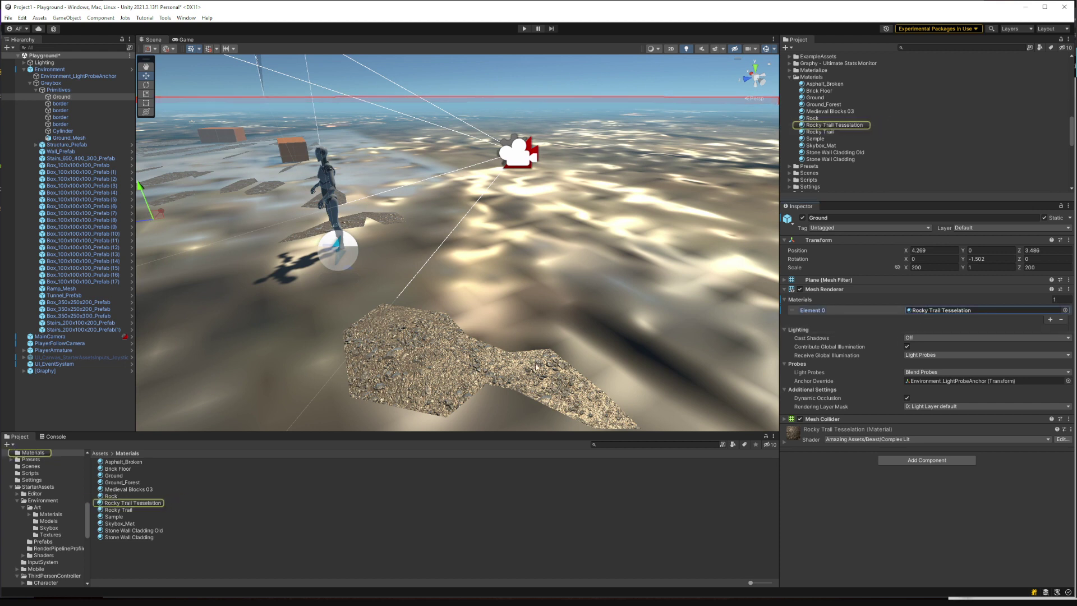
pyautogui.click(1066, 310)
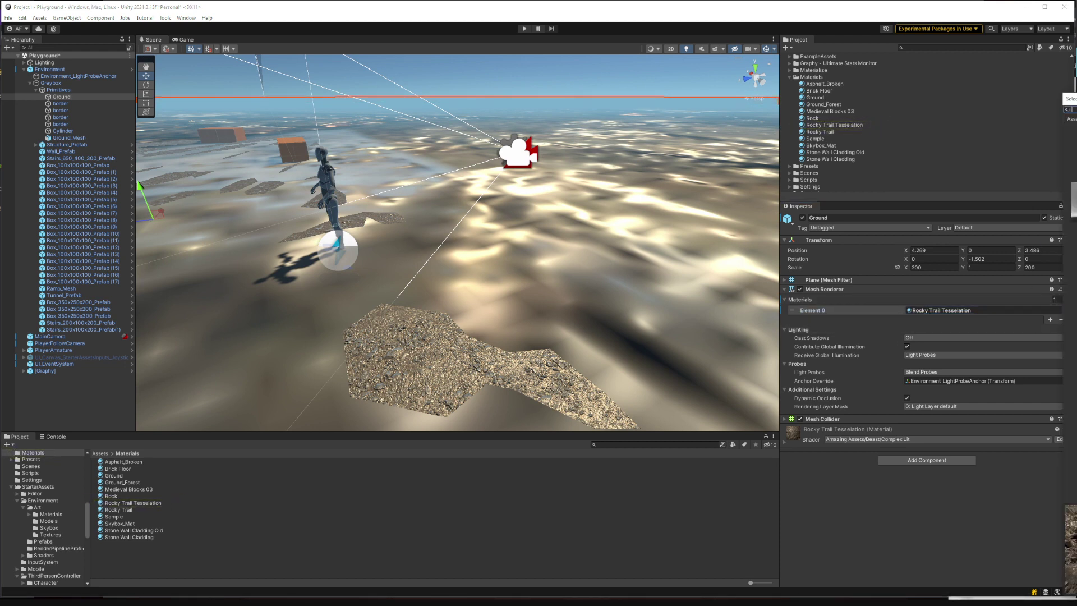
pyautogui.write('i')
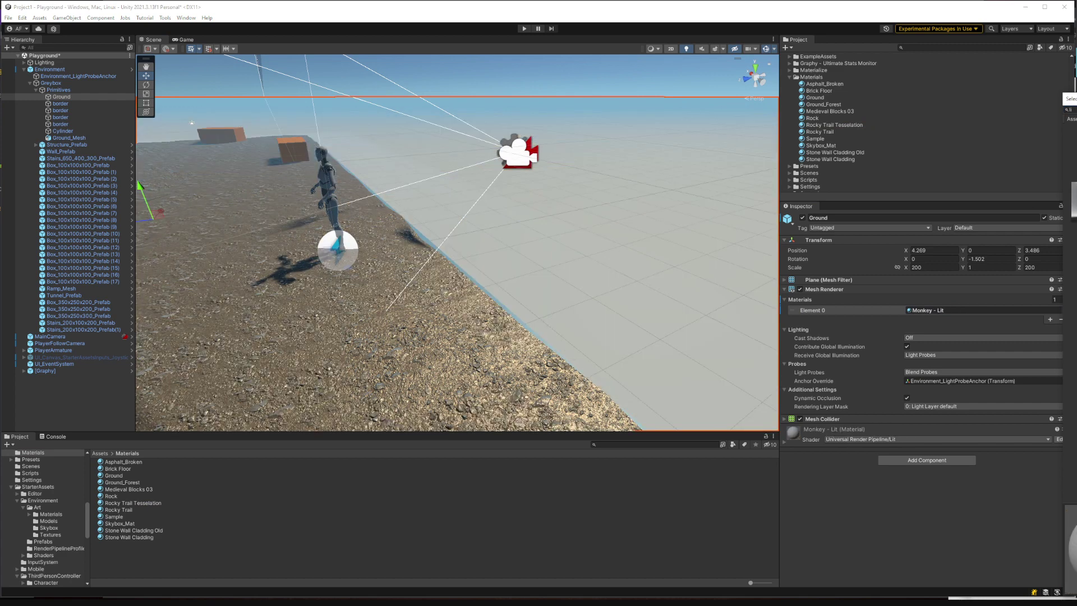
pyautogui.press('Up')
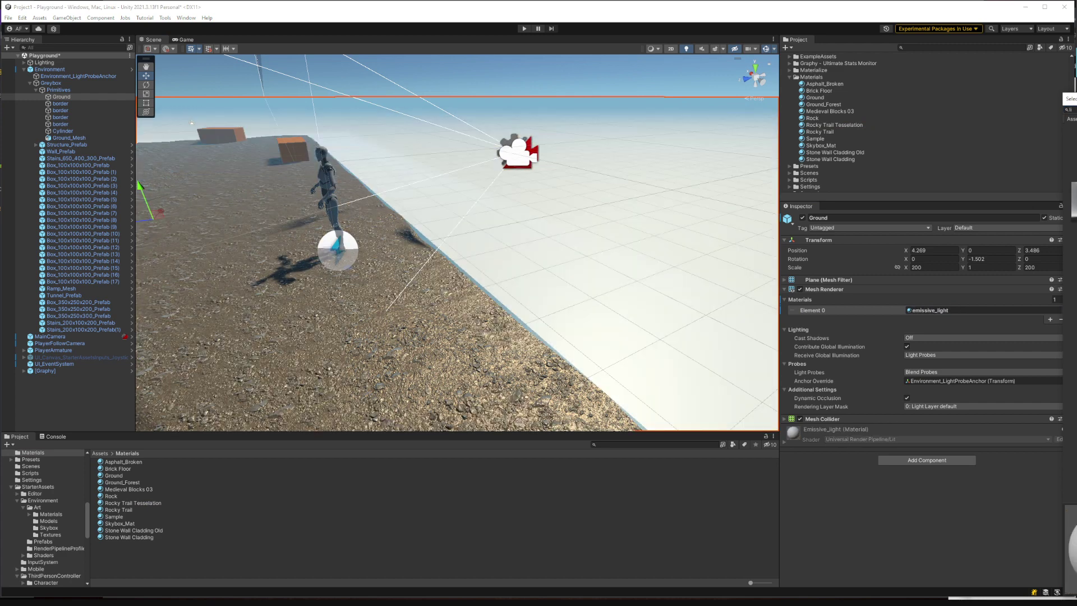
pyautogui.moveTo(470, 219); pyautogui.dragTo(318, 94, button='right')
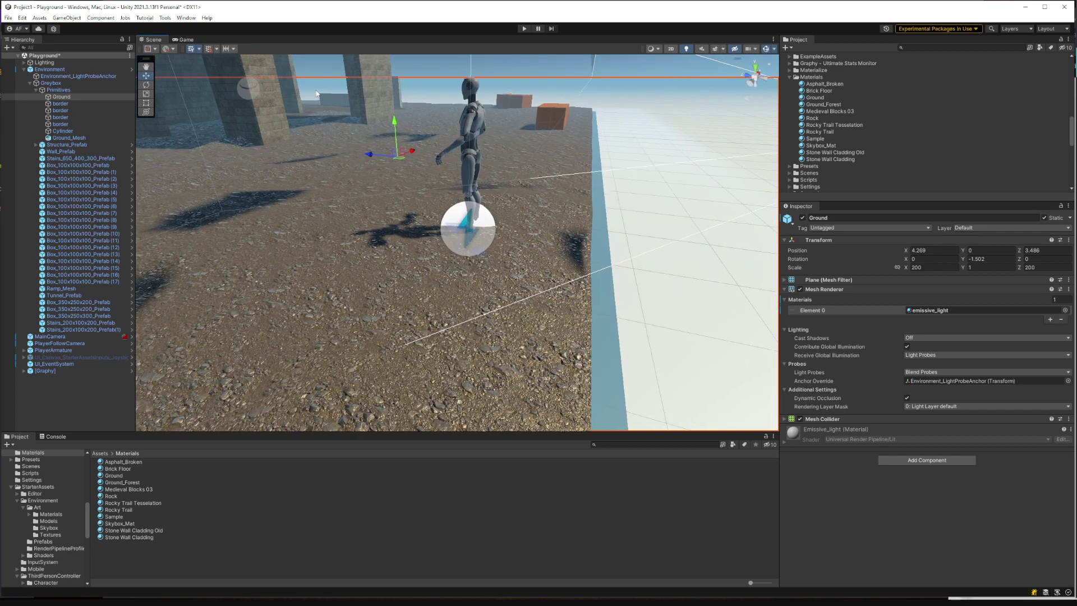
pyautogui.click(524, 29)
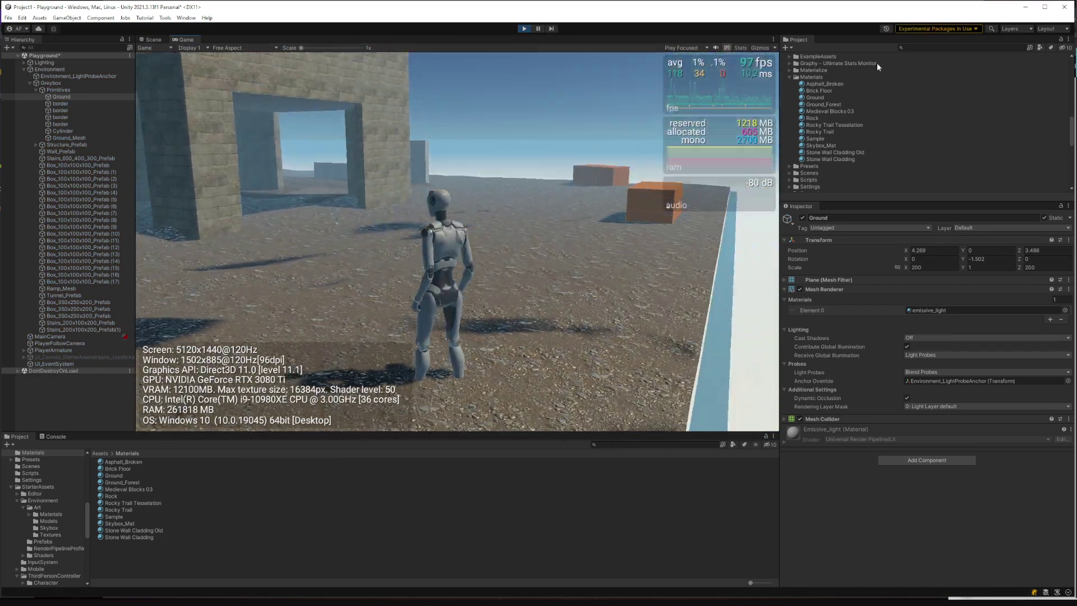
# Walk the character toward the orange boxes and jump.
pyautogui.press('w')
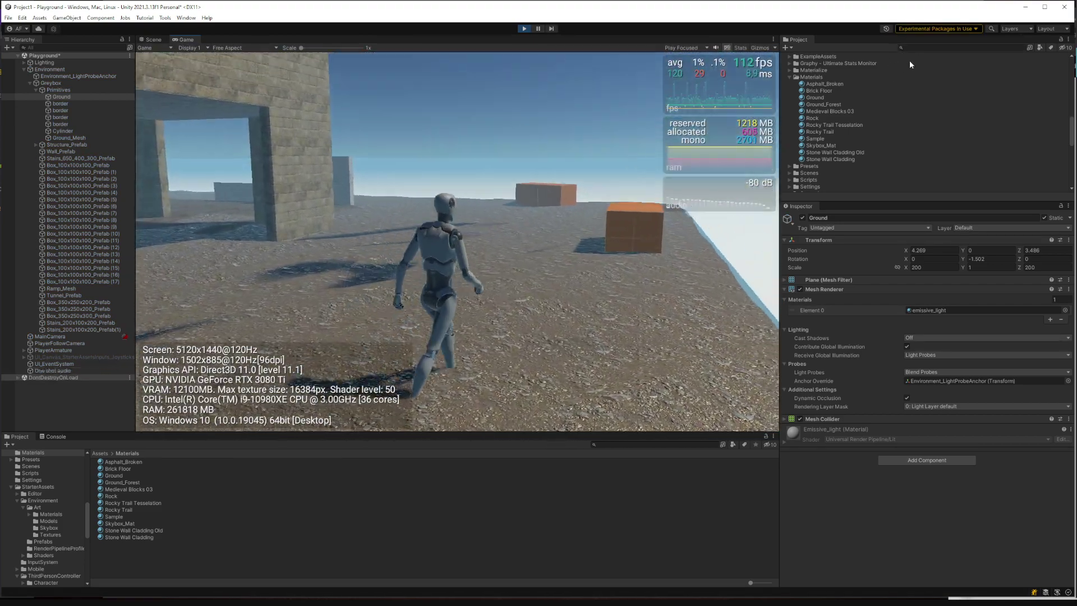
pyautogui.press('w')
pyautogui.click(605, 77)
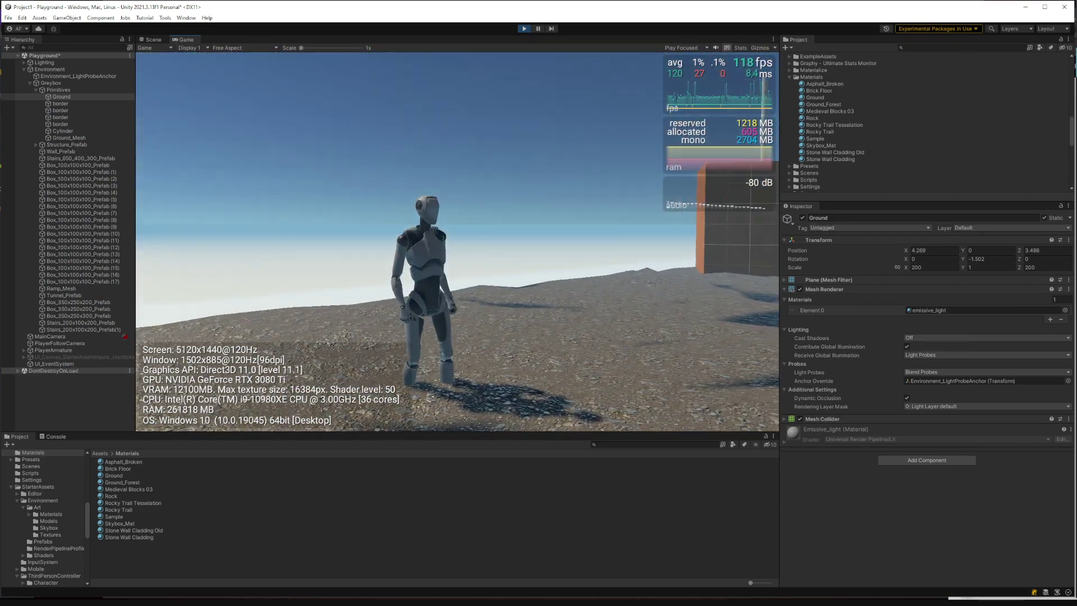
pyautogui.press('w')
pyautogui.press('space')
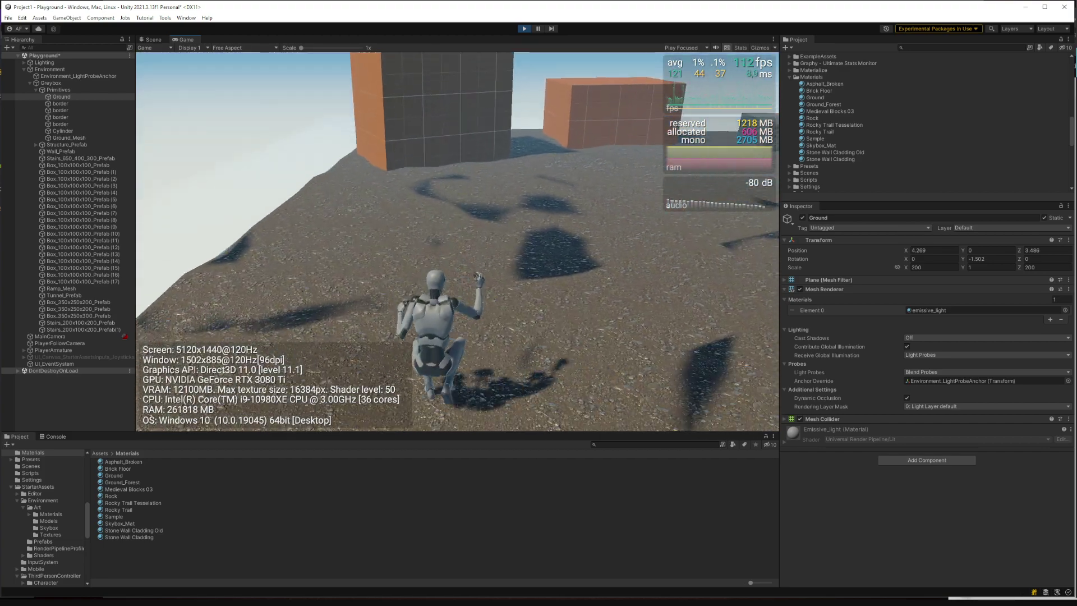
pyautogui.press('w')
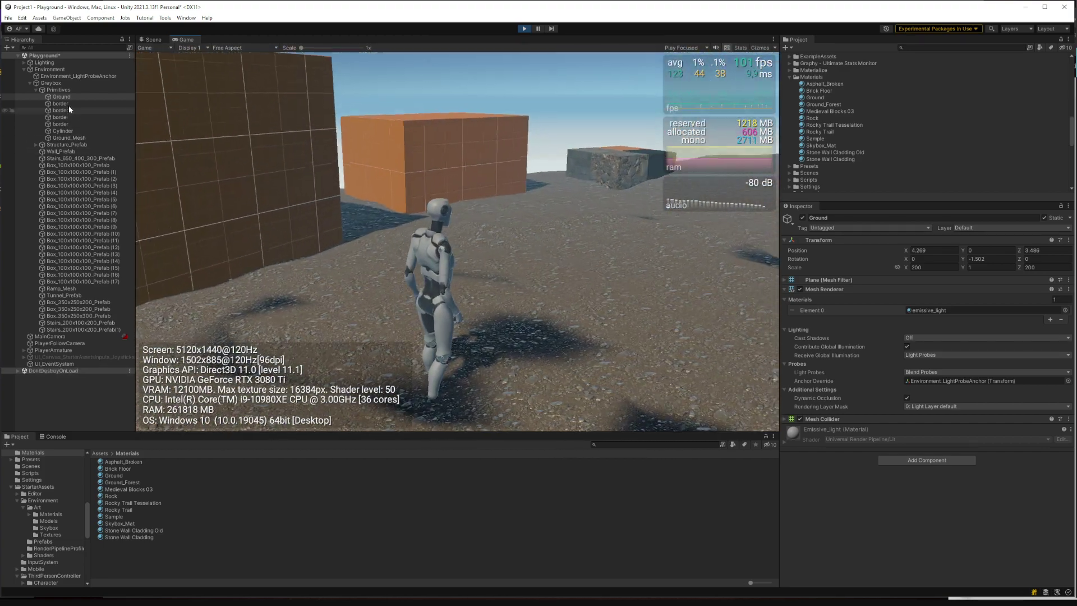
# Raise Ground's Y position to 0.28 and keep walking between the stone walls and orange blocks.
pyautogui.moveTo(962, 250); pyautogui.dragTo(968, 250)
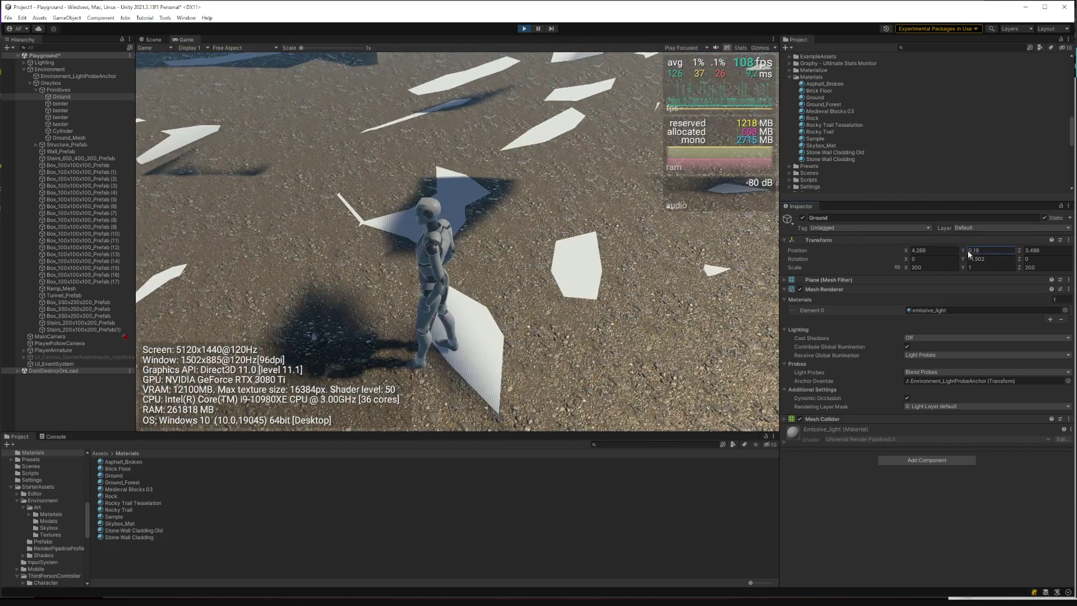
pyautogui.press('w')
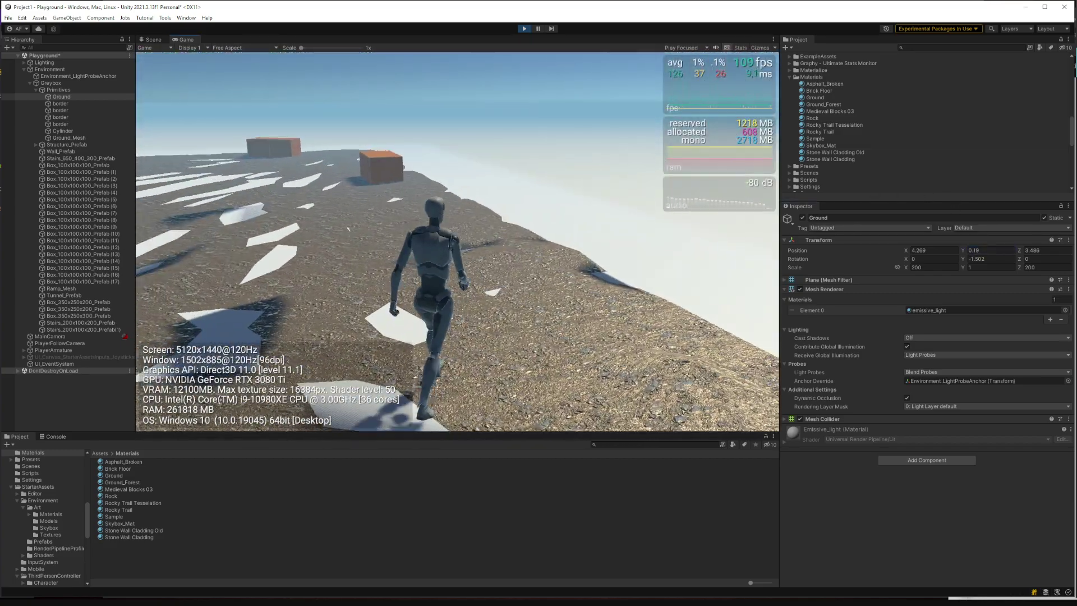
pyautogui.press('w')
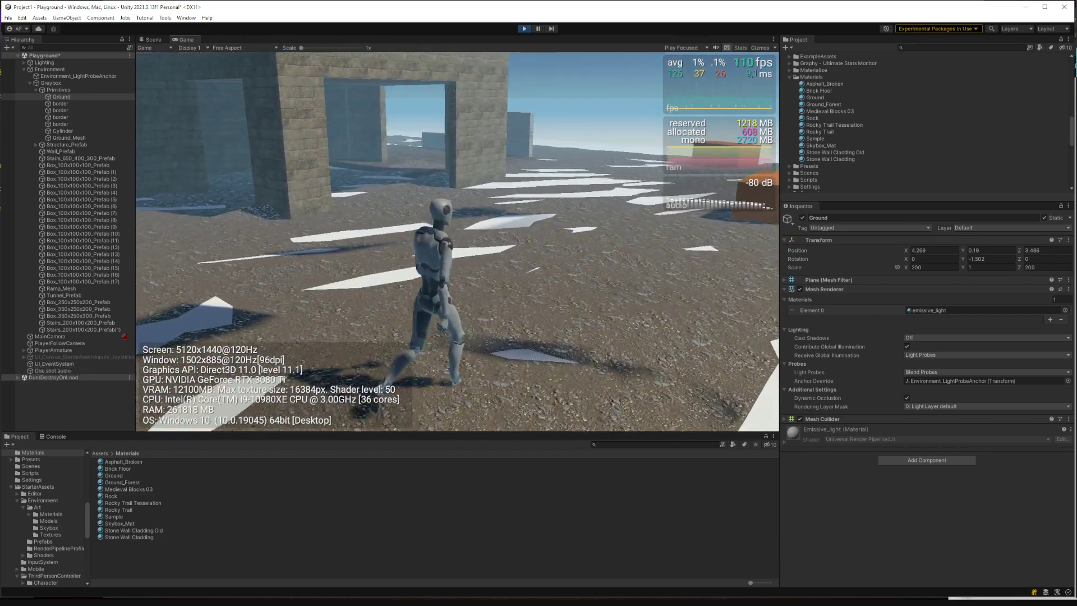
pyautogui.press('w')
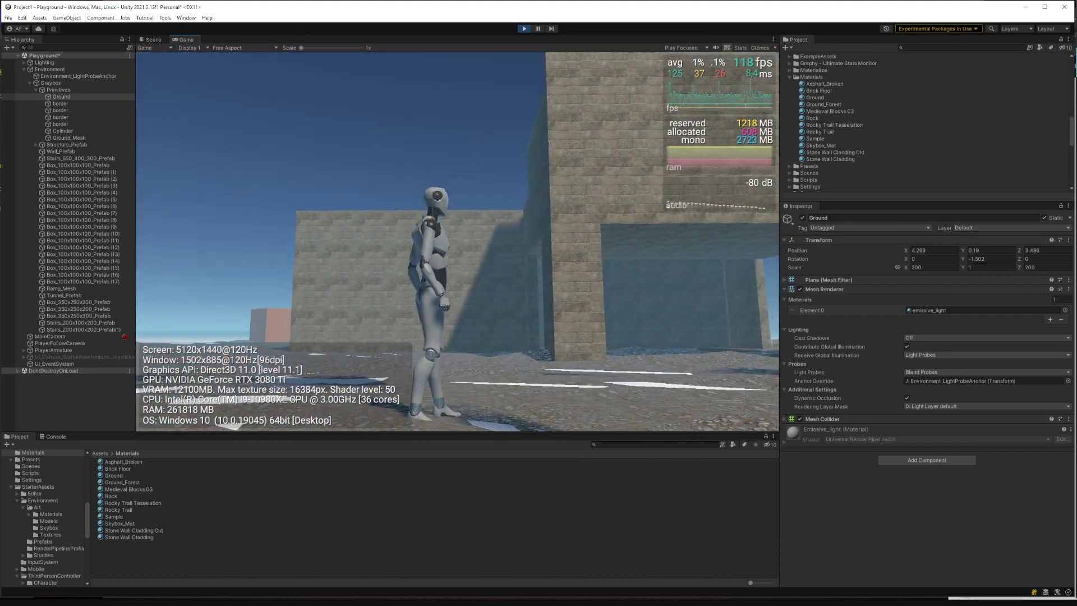
pyautogui.press('w')
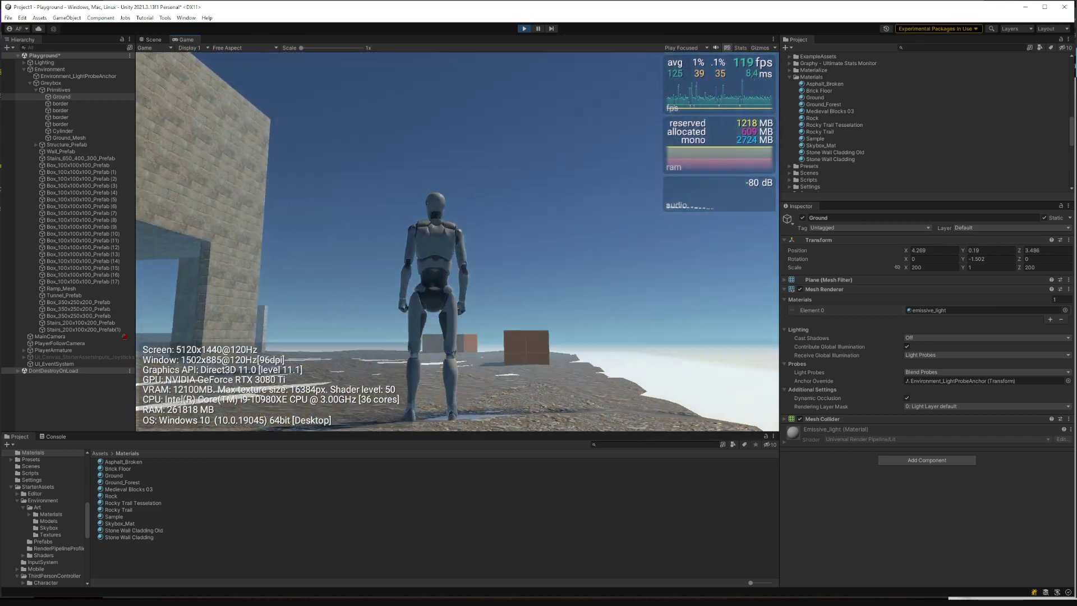
pyautogui.press('w')
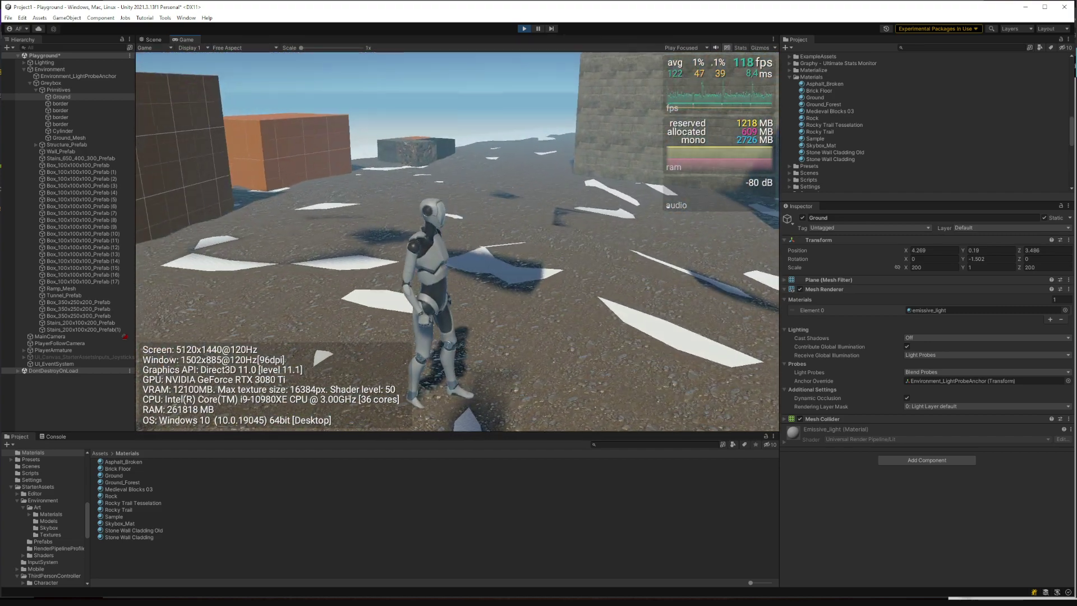
pyautogui.press('w')
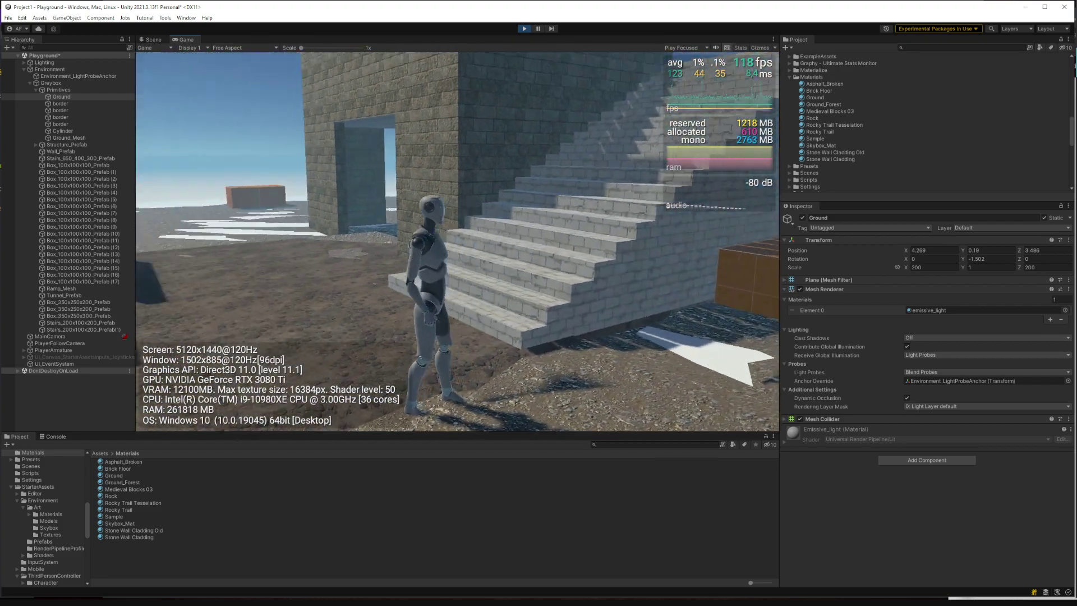
# Climb the staircase and run across the rocky ground, glancing at the Rocky Trail page.
pyautogui.press('w')
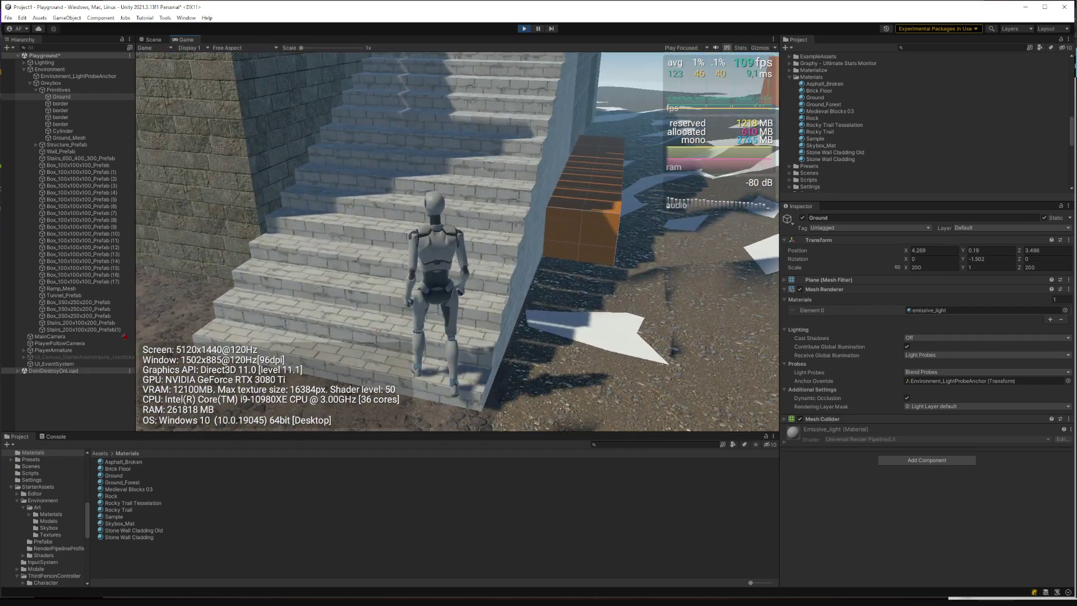
pyautogui.press('w')
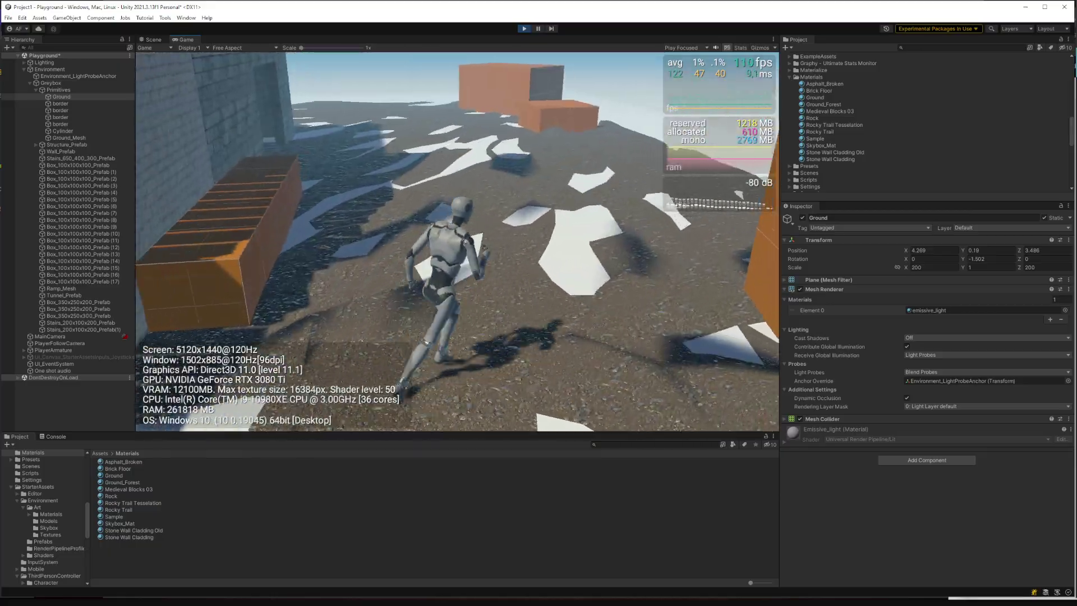
pyautogui.press('w')
pyautogui.press('w')
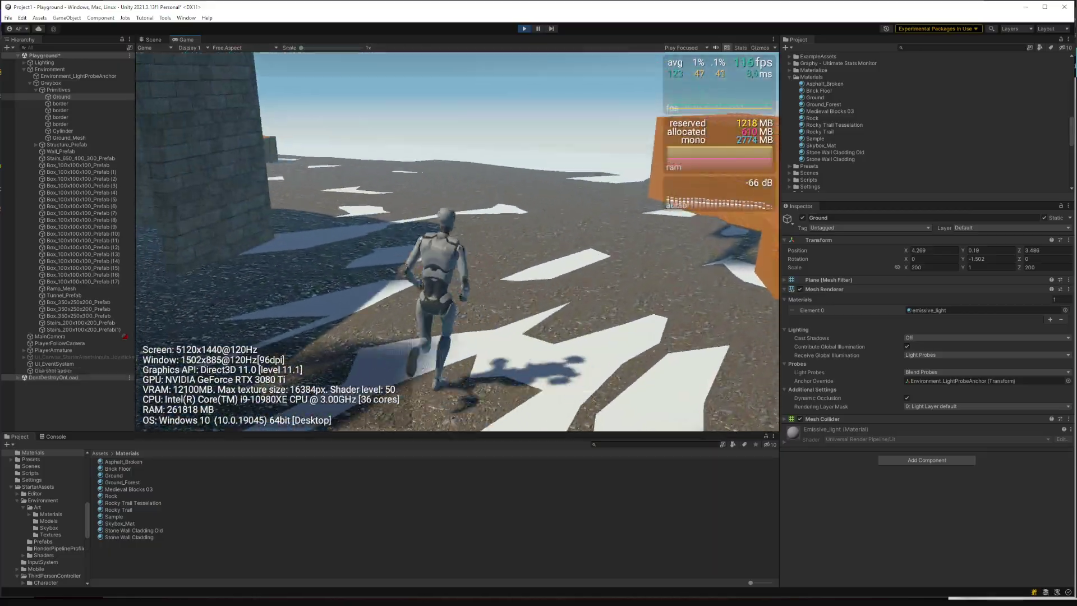
pyautogui.press('w')
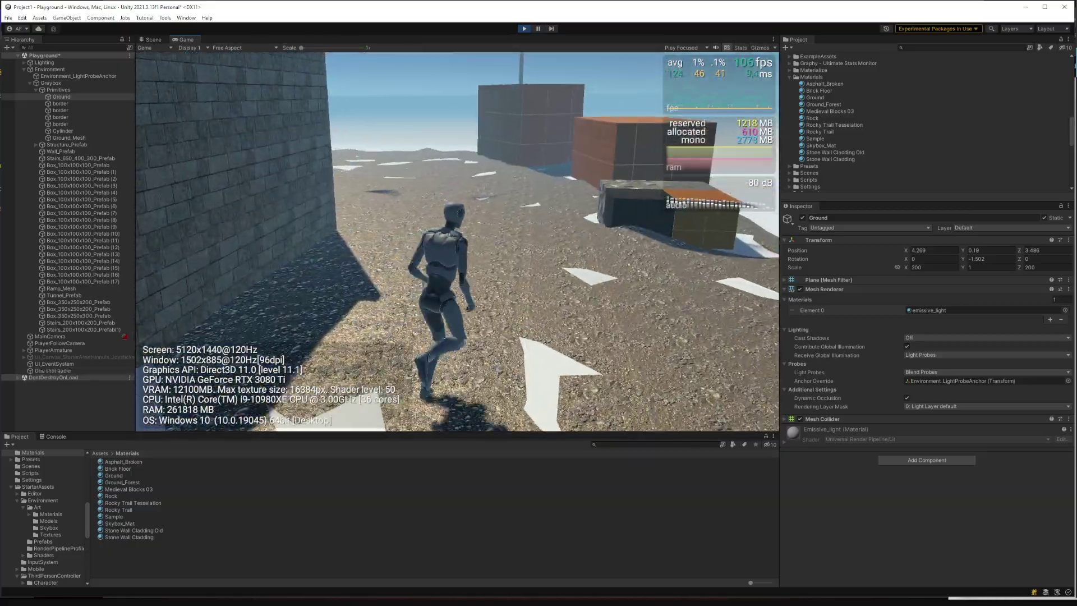
pyautogui.press('w')
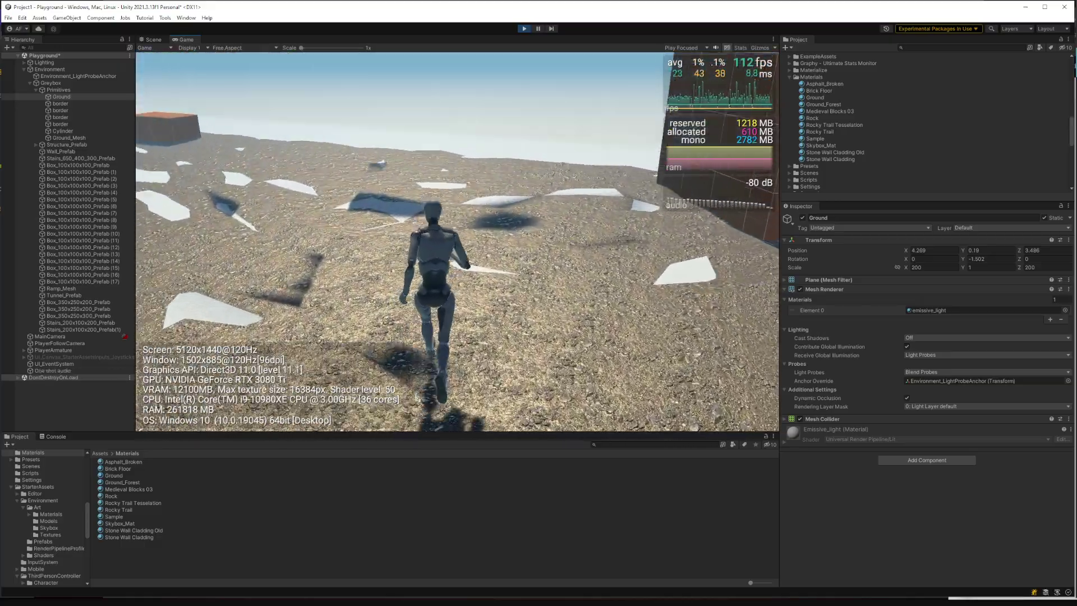
pyautogui.hotkey('alt', 'Tab')
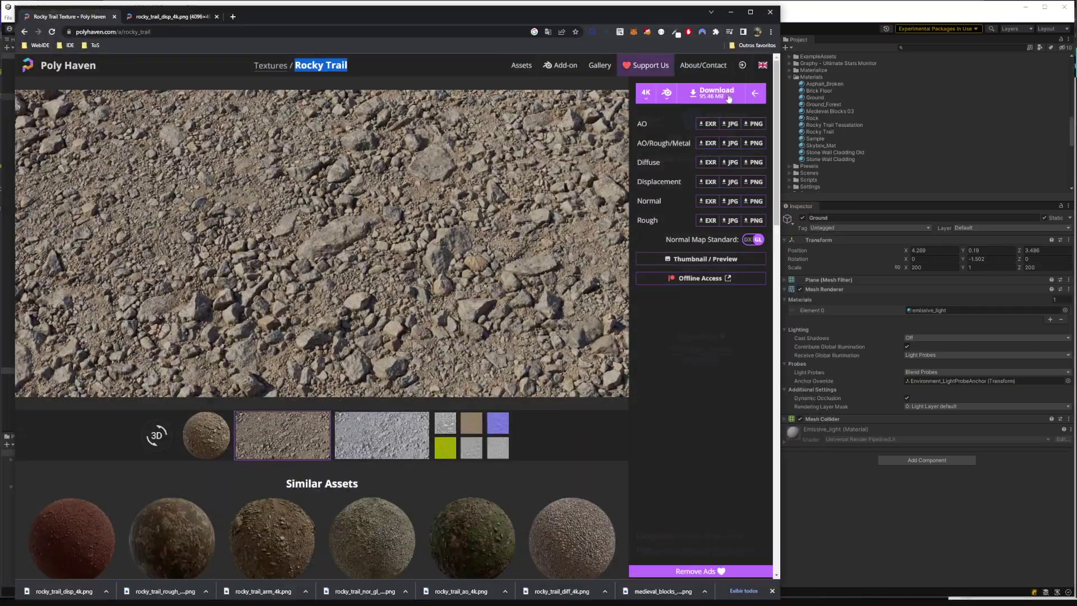
pyautogui.click(797, 39)
# Stop play mode and open the Beast '1. Showroom' demo scene.
pyautogui.click(524, 28)
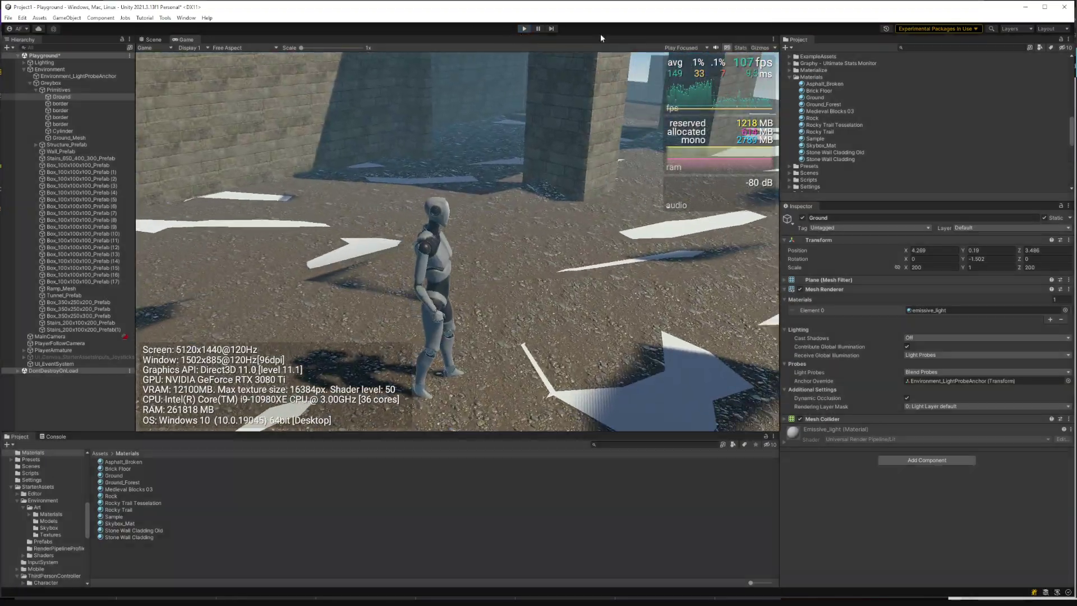
pyautogui.scroll(5, 838, 79)
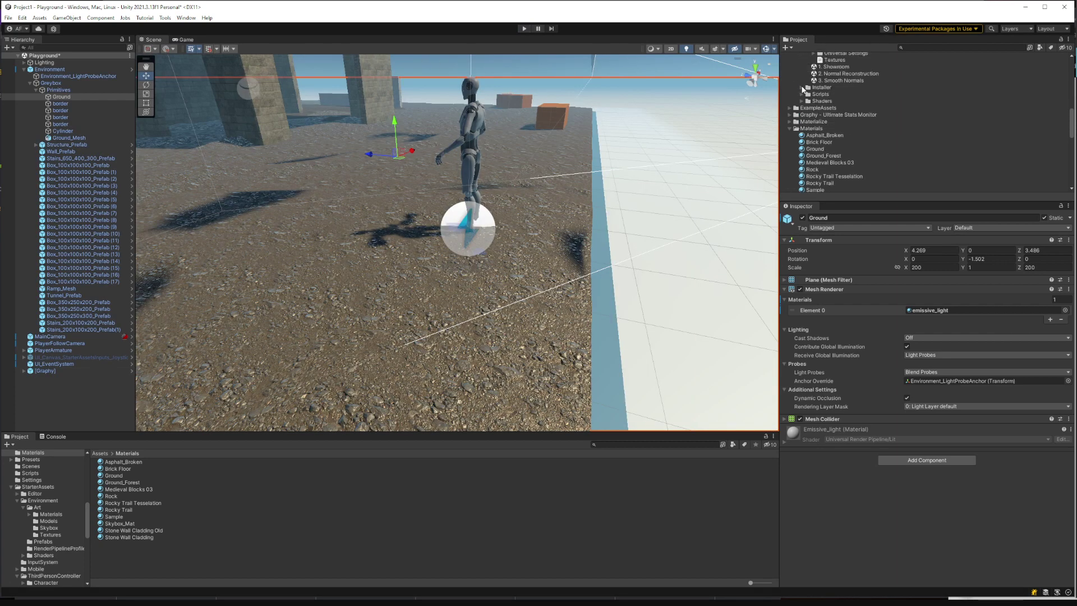
pyautogui.scroll(5, 841, 86)
pyautogui.scroll(5, 845, 96)
pyautogui.scroll(5, 850, 107)
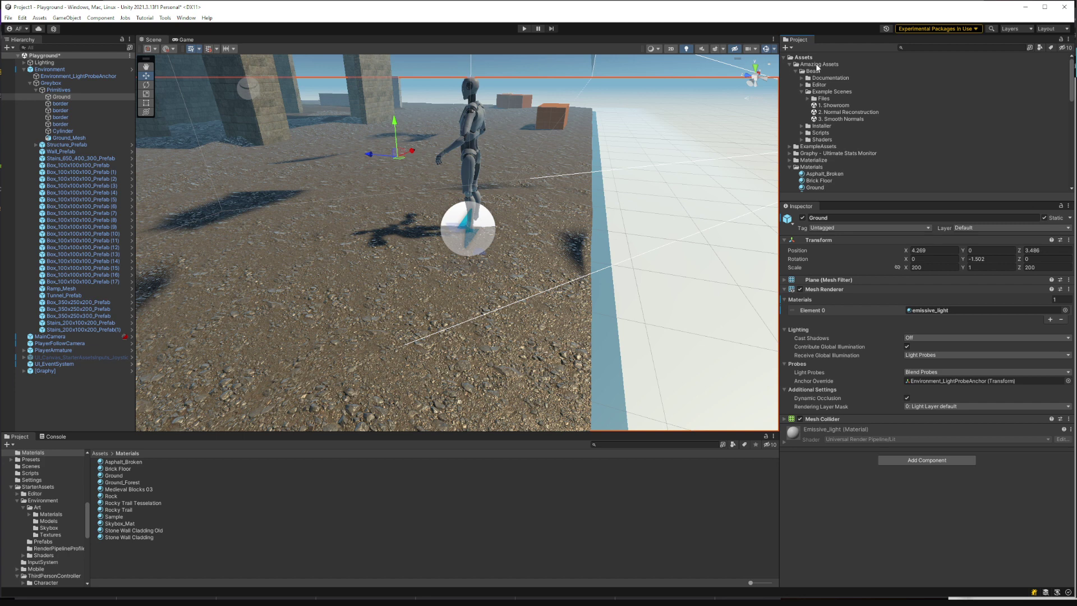
pyautogui.doubleClick(836, 105)
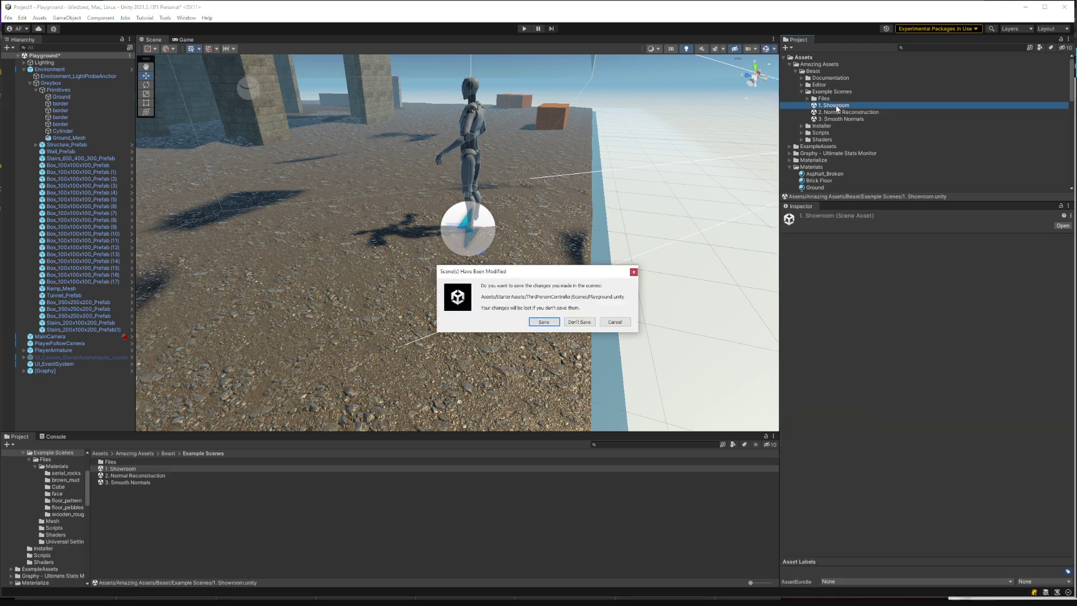
# Open 1. Showroom without saving the Playground changes, orbit the terrain, and start playing it.
pyautogui.click(573, 323)
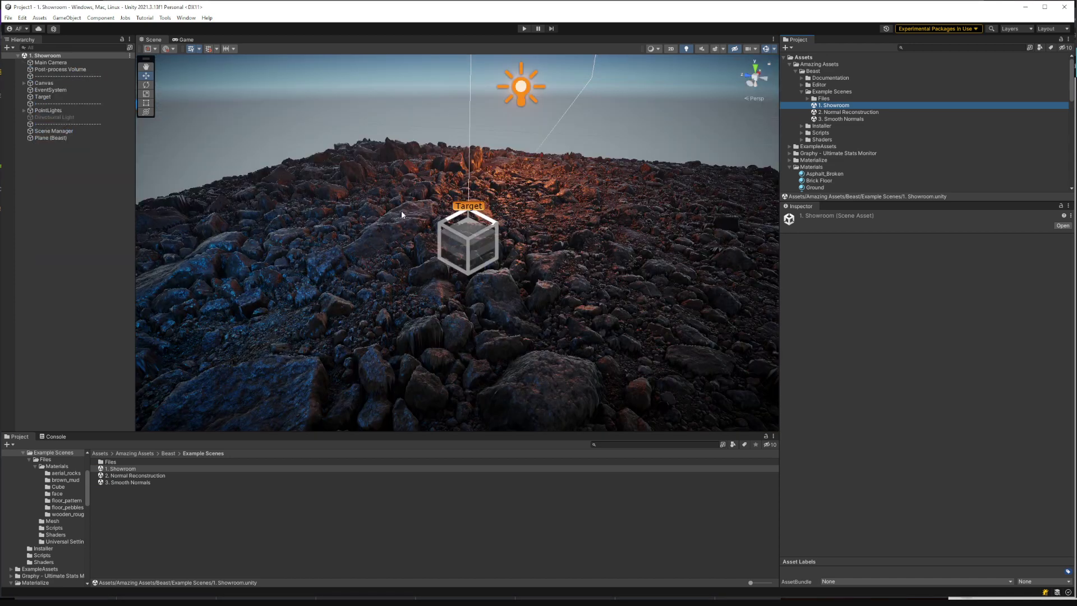
pyautogui.moveTo(402, 211); pyautogui.dragTo(488, 65, button='right')
pyautogui.click(524, 30)
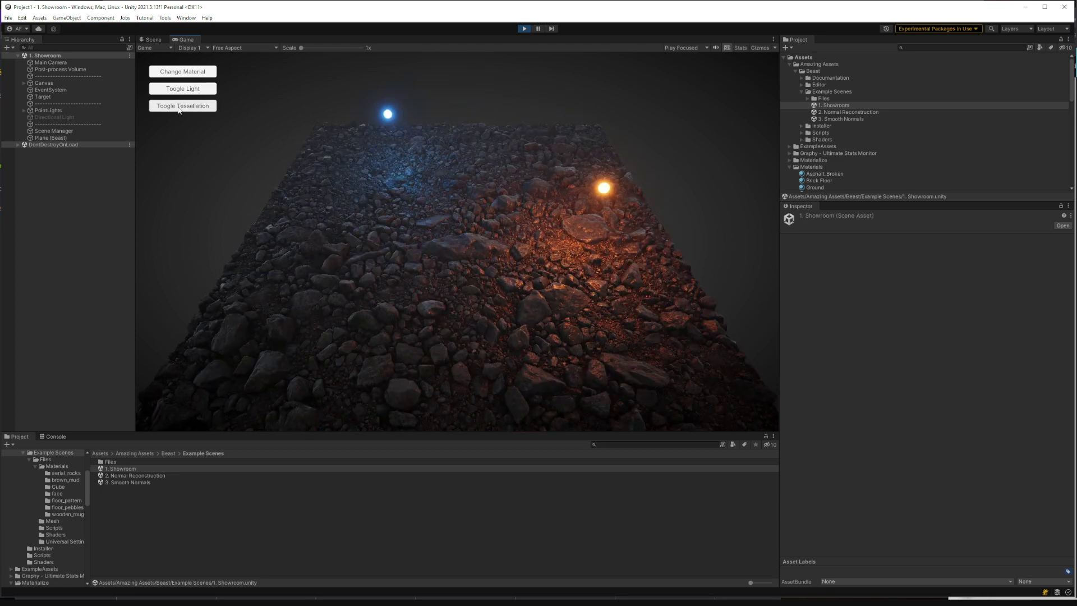
# Cycle the floor to the pebble and moss materials, turning tessellation off on each.
pyautogui.click(188, 77)
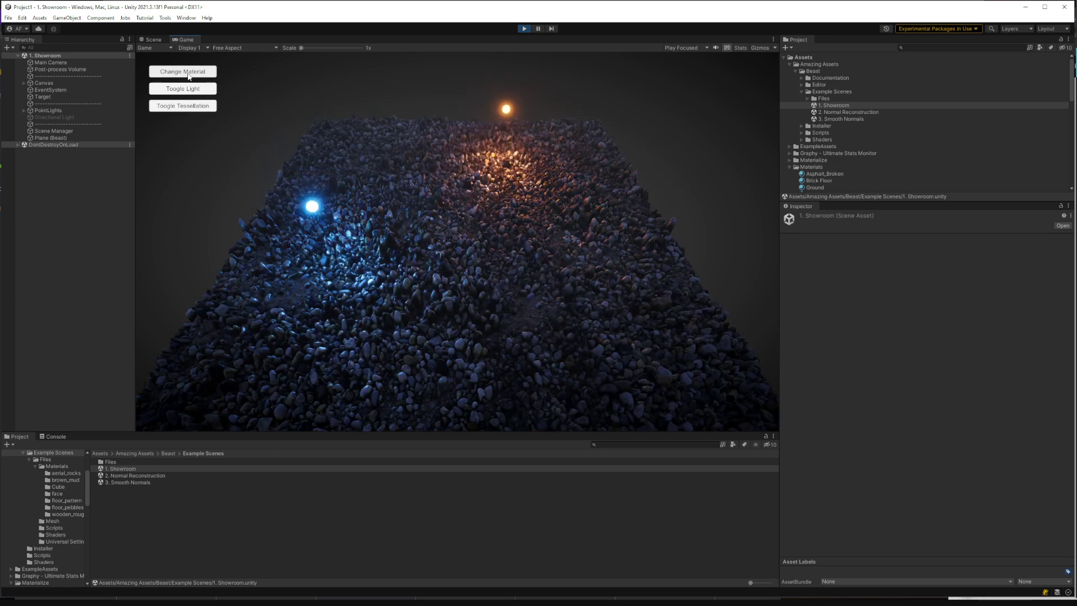
pyautogui.click(180, 105)
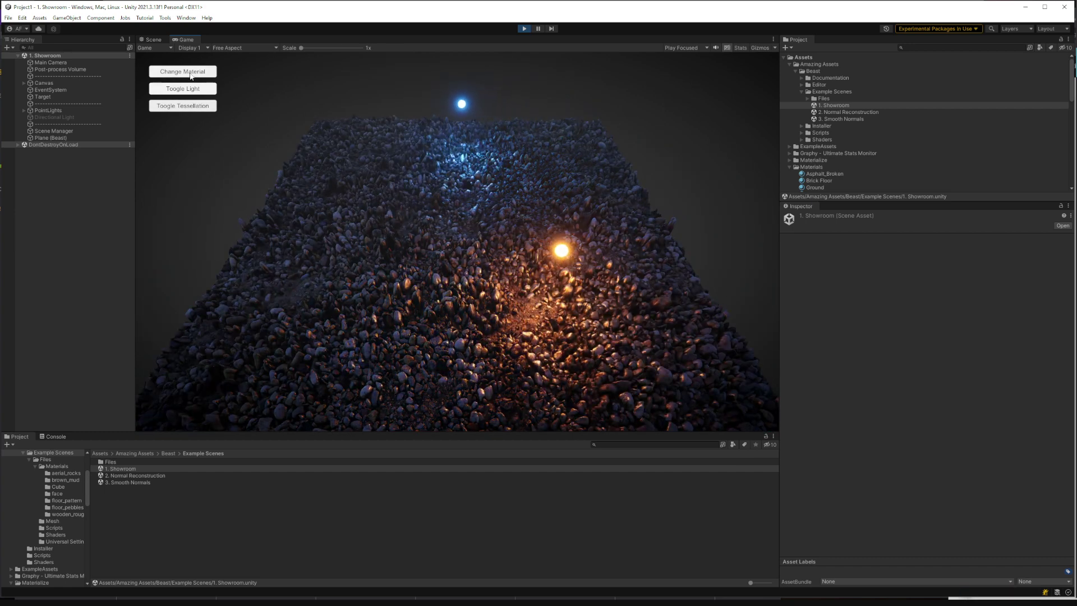
pyautogui.click(190, 76)
pyautogui.click(204, 107)
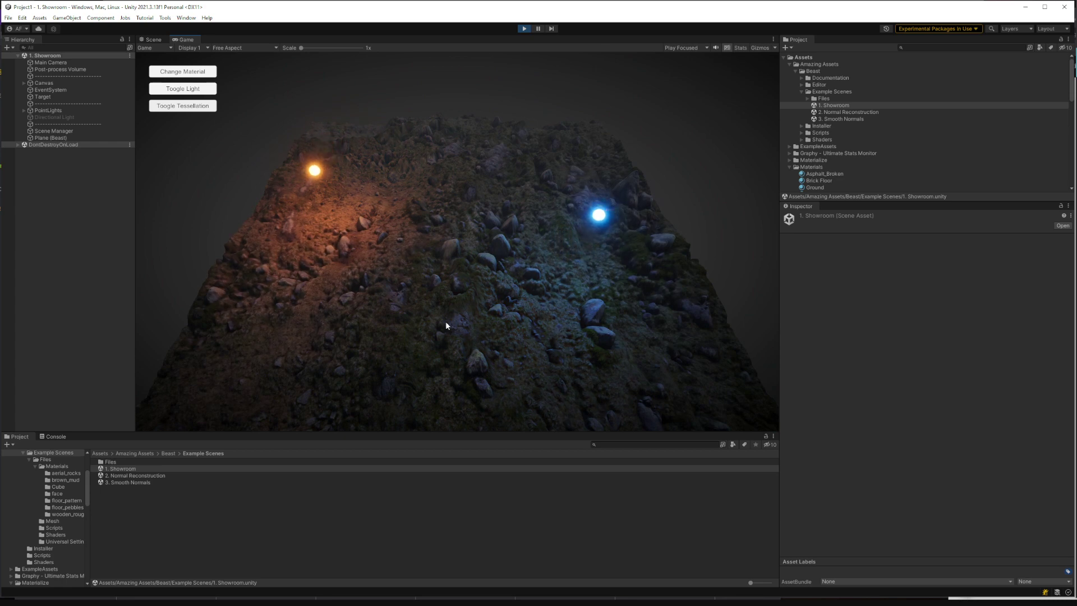
# Toggle tessellation on the log-stairs floor, then cycle through dark soil back to rocky pebbles.
pyautogui.click(193, 72)
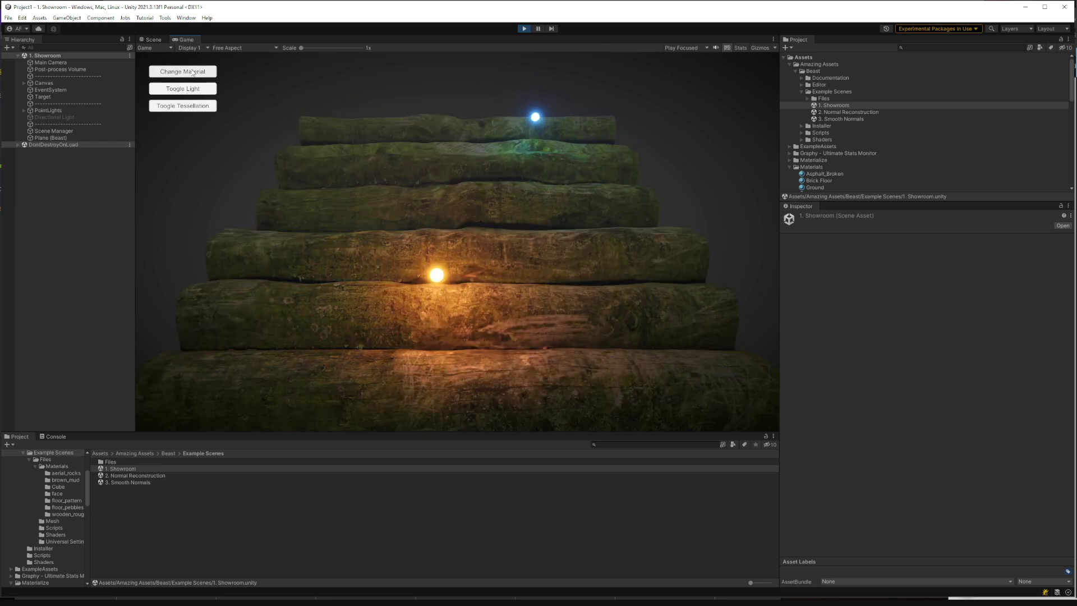
pyautogui.click(206, 106)
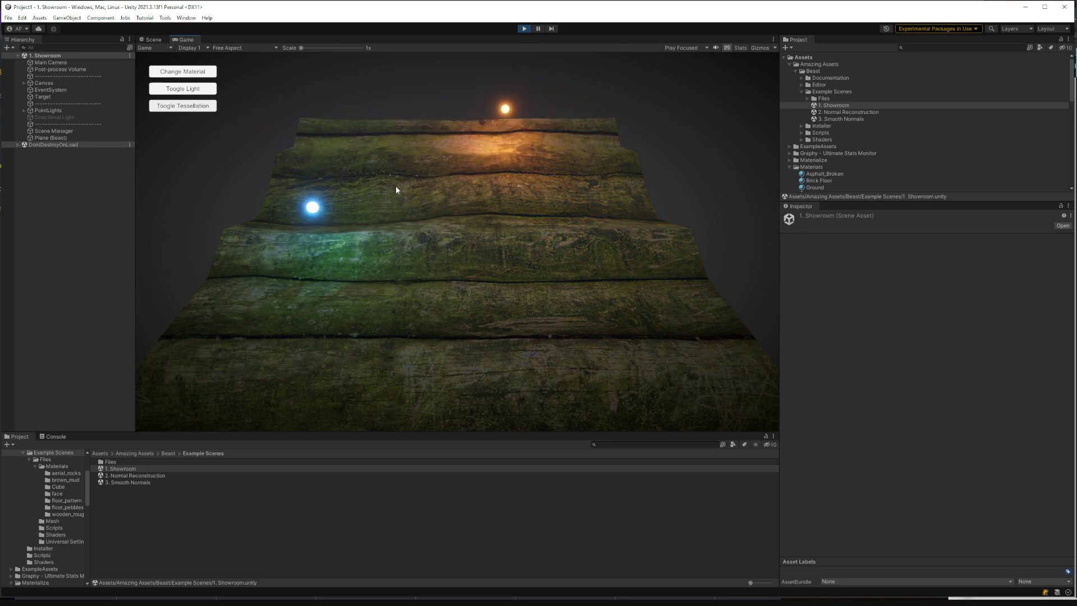
pyautogui.click(183, 106)
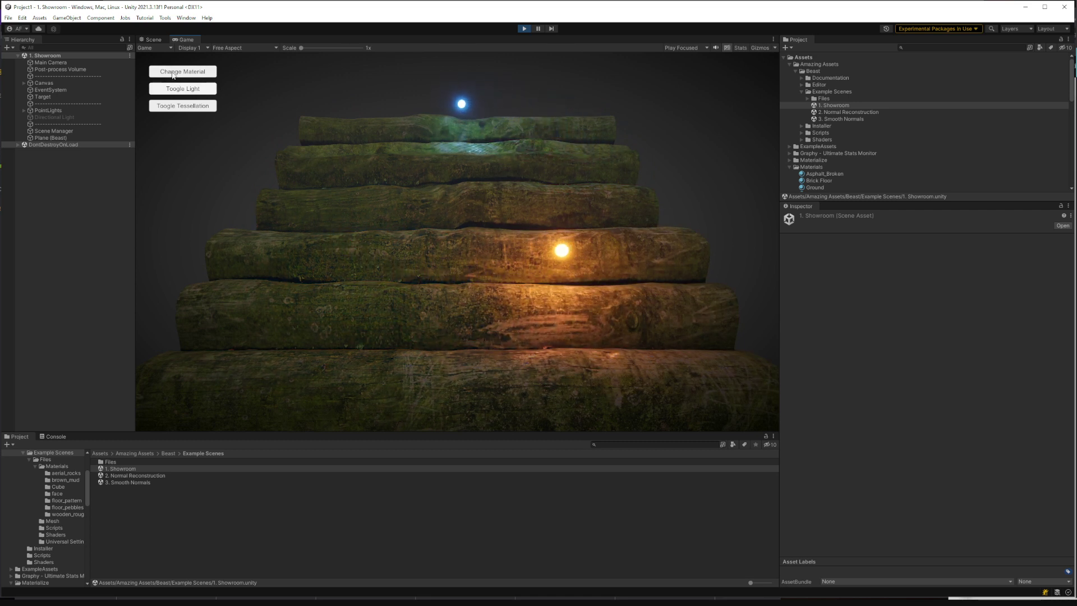
pyautogui.click(182, 107)
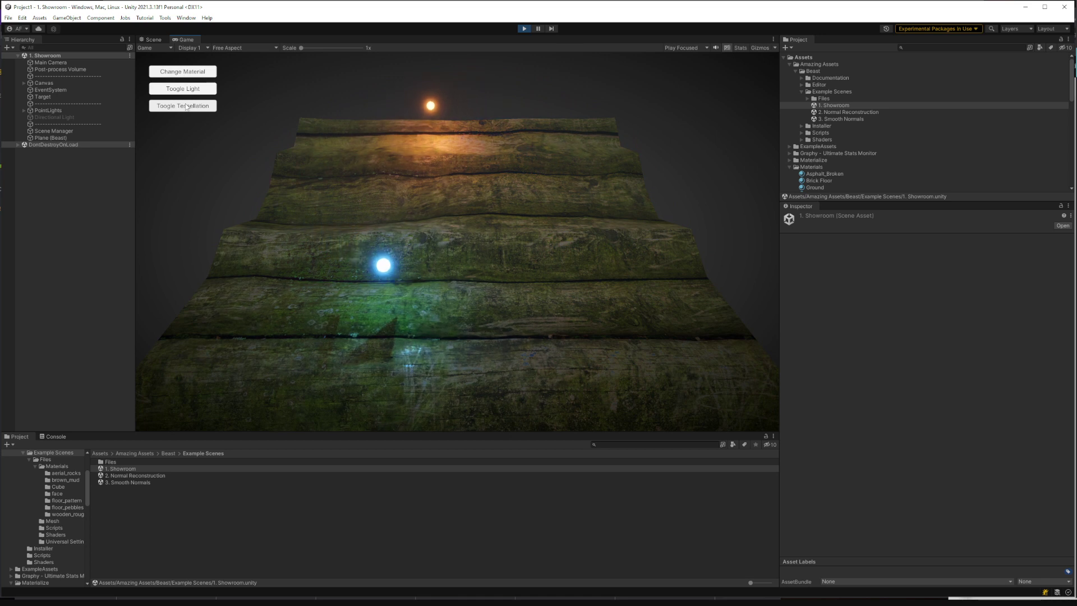
pyautogui.click(185, 106)
pyautogui.click(191, 71)
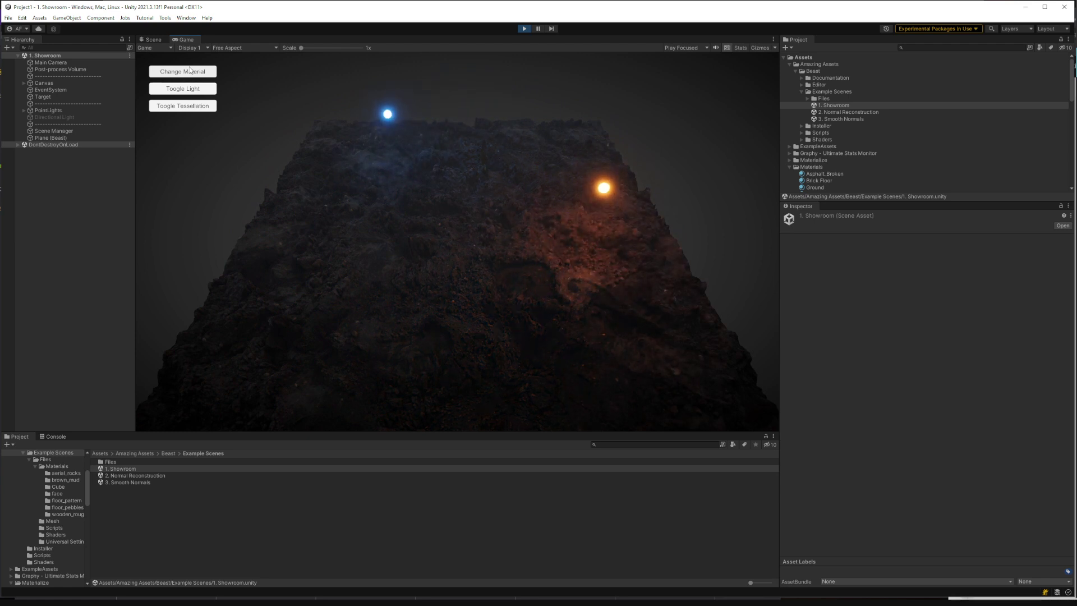
pyautogui.click(187, 73)
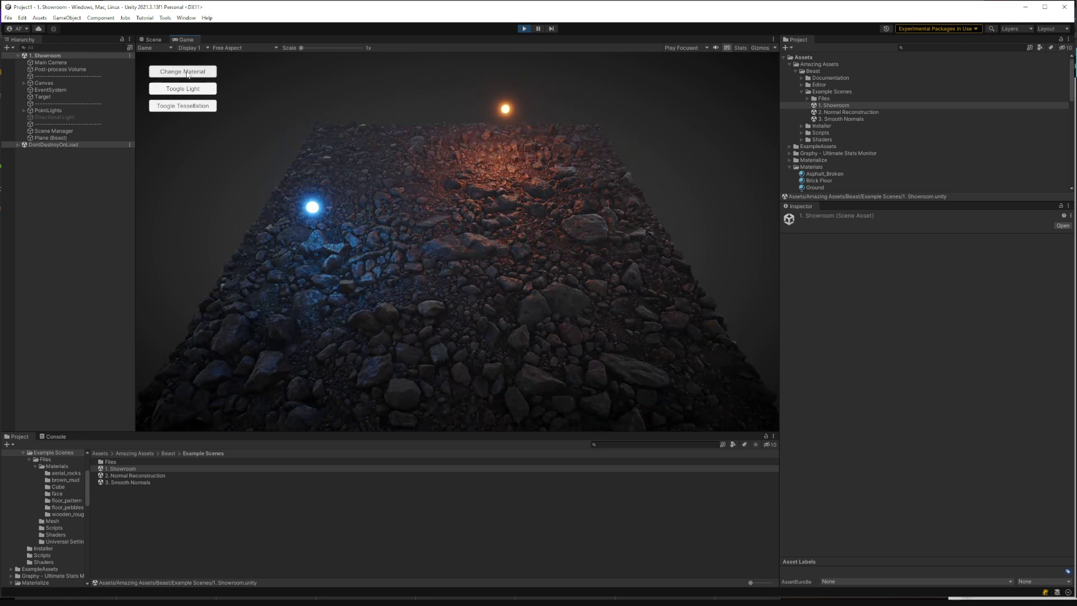